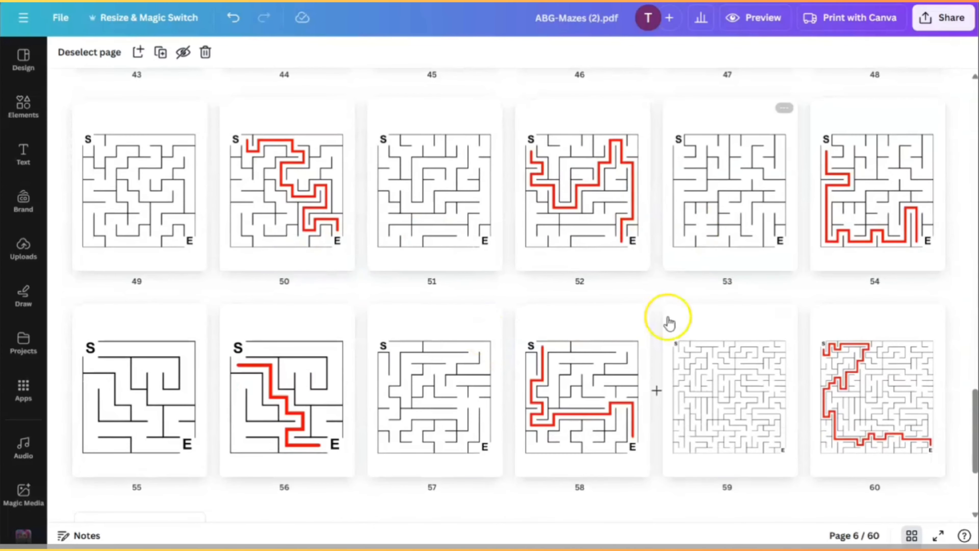
Step: Move the unsolved Maze #2, Maze #3 and the next three unsolved mazes directly after page 1, as pages 2 to 6
{"action": "scroll", "coordinate": [763, 345], "scroll_direction": "up", "scroll_amount": 10}
{"action": "scroll", "coordinate": [818, 304], "scroll_direction": "up", "scroll_amount": 15}
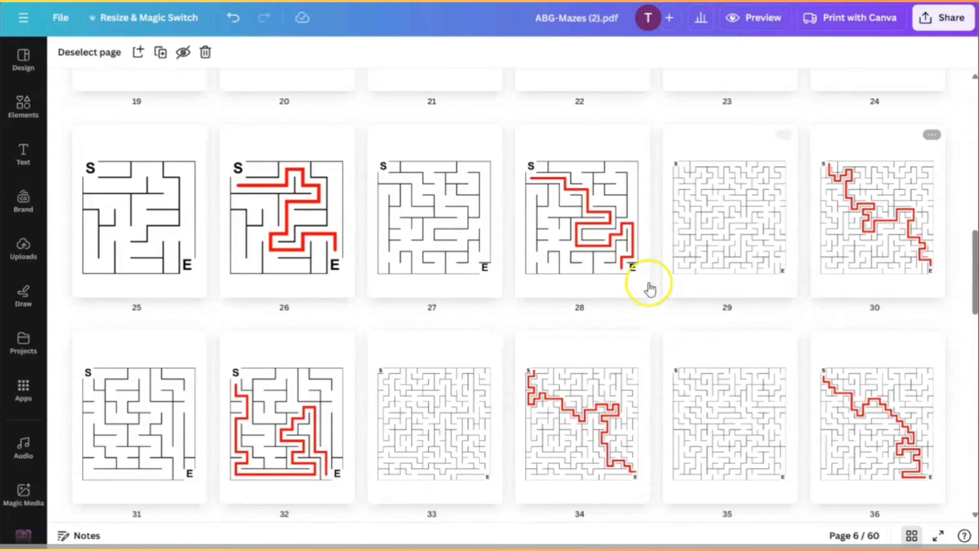
{"action": "scroll", "coordinate": [447, 266], "scroll_direction": "up", "scroll_amount": 3}
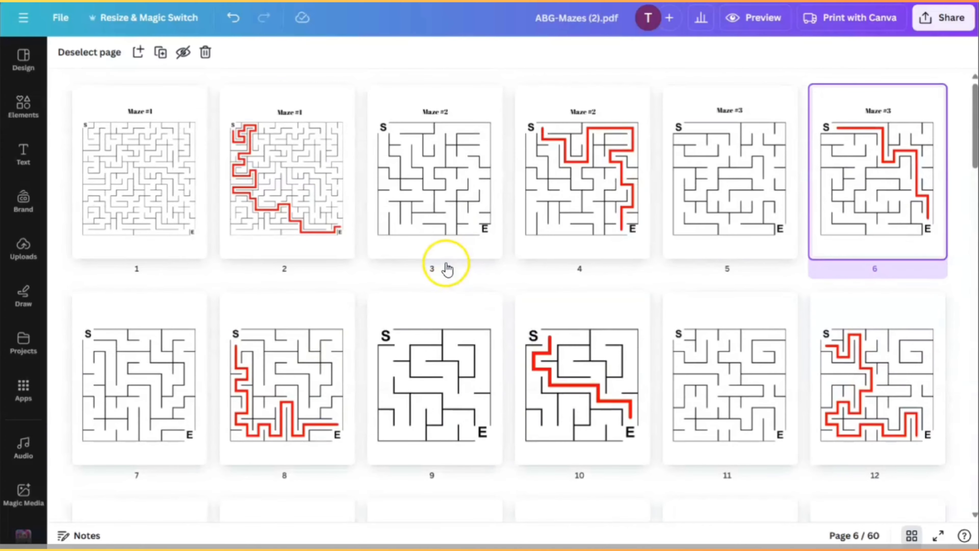
{"action": "left_click_drag", "start_coordinate": [454, 164], "coordinate": [230, 174]}
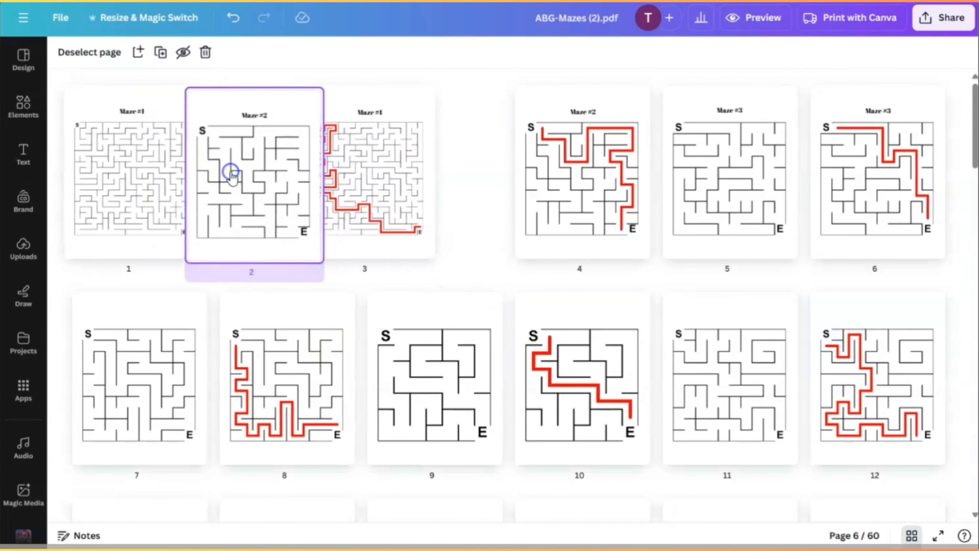
{"action": "left_click_drag", "start_coordinate": [723, 153], "coordinate": [400, 147]}
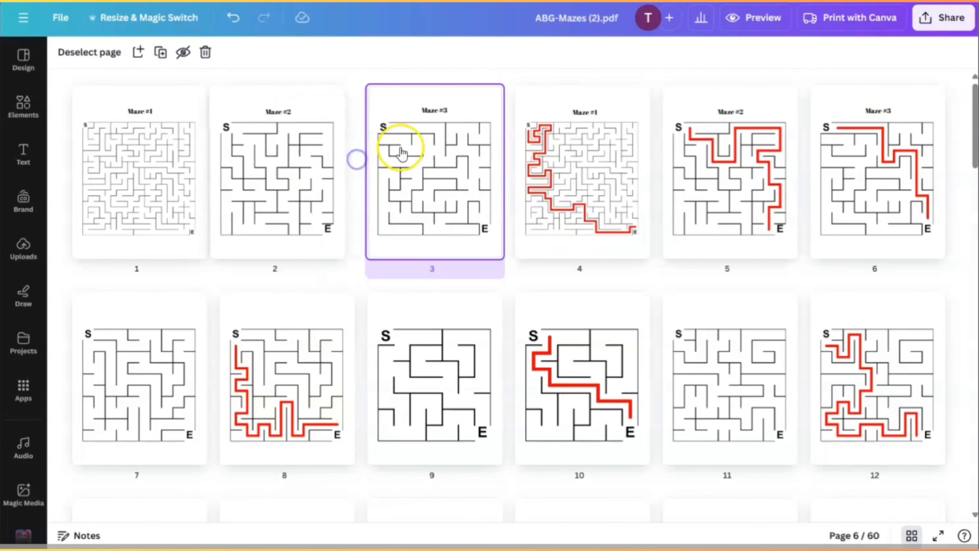
{"action": "left_click_drag", "start_coordinate": [132, 382], "coordinate": [513, 201]}
{"action": "left_click_drag", "start_coordinate": [464, 363], "coordinate": [680, 166]}
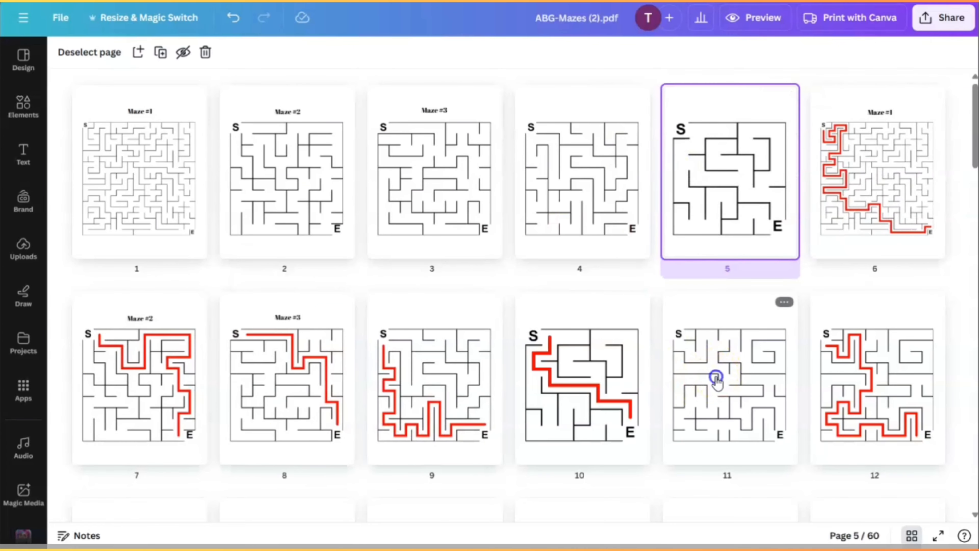
{"action": "left_click_drag", "start_coordinate": [716, 380], "coordinate": [790, 184]}
Step: Move the next three unsolved mazes ahead of the solution pages, as pages 7, 8 and 9
{"action": "scroll", "coordinate": [572, 411], "scroll_direction": "down", "scroll_amount": 3}
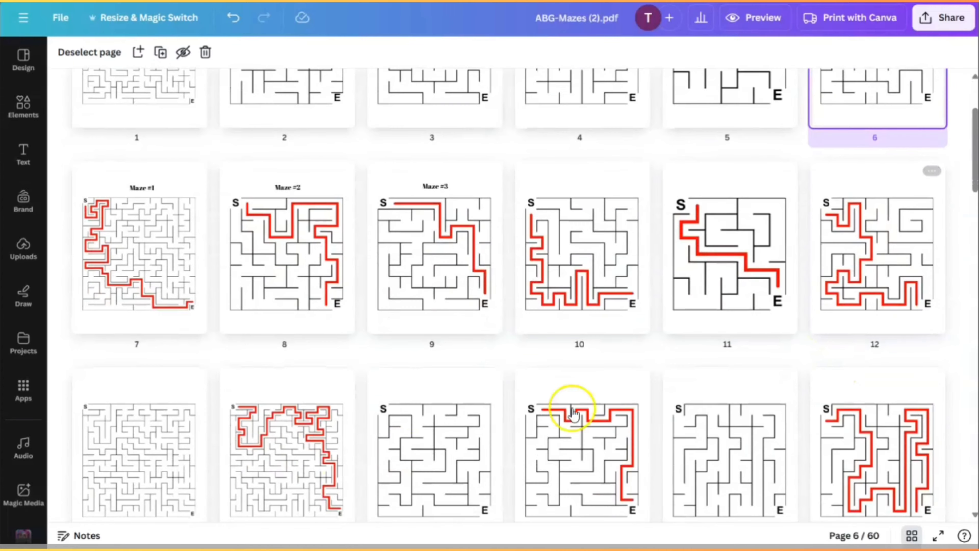
{"action": "left_click_drag", "start_coordinate": [109, 463], "coordinate": [933, 180]}
{"action": "scroll", "coordinate": [186, 503], "scroll_direction": "down", "scroll_amount": 3}
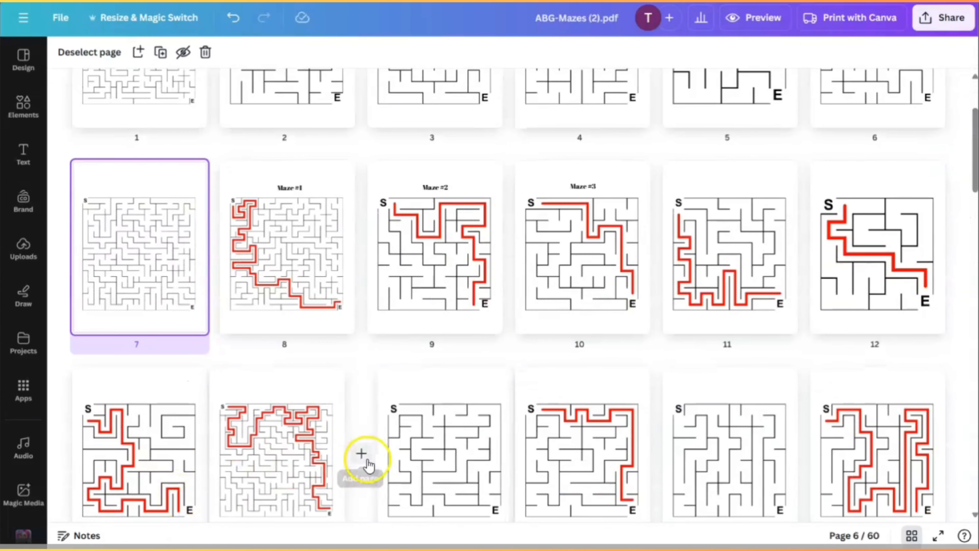
{"action": "left_click_drag", "start_coordinate": [452, 459], "coordinate": [208, 254]}
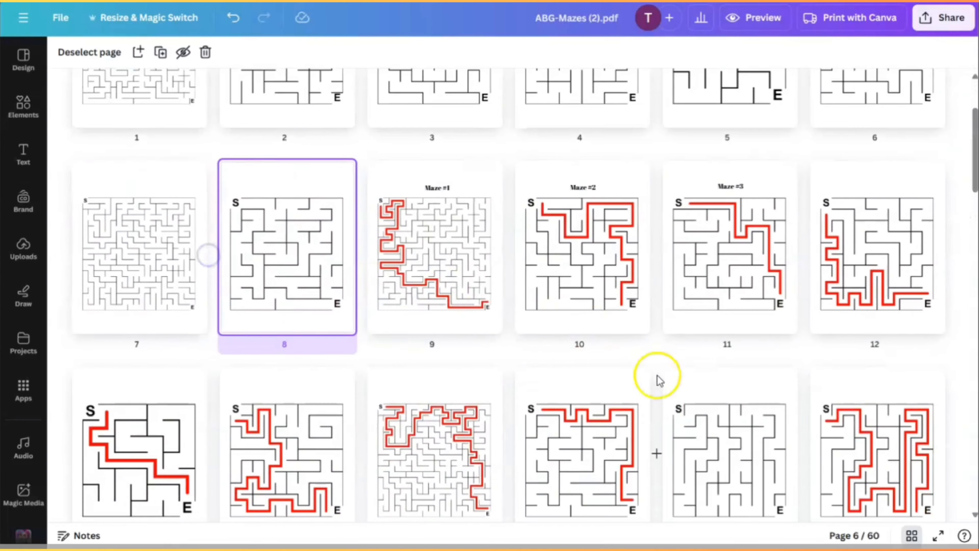
{"action": "left_click_drag", "start_coordinate": [725, 449], "coordinate": [346, 247]}
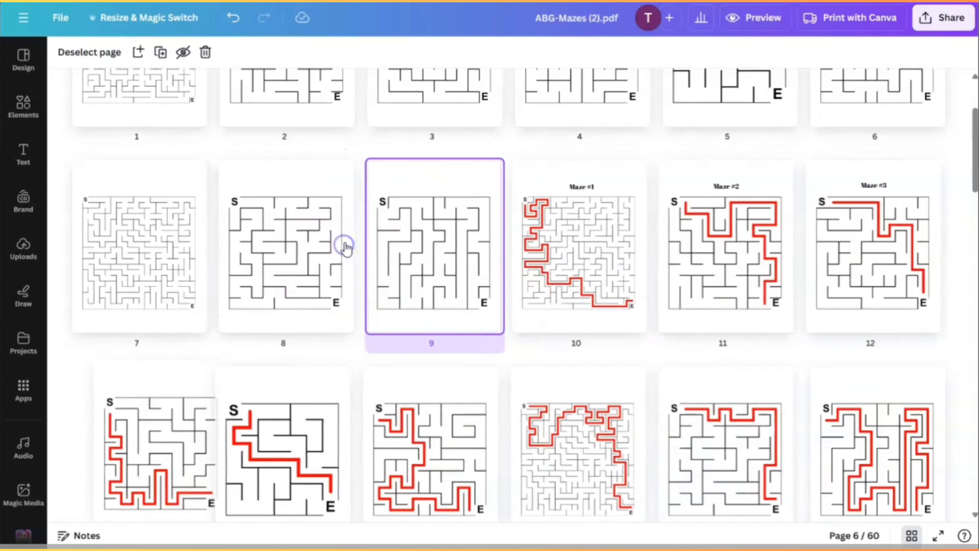
Step: Move three more unsolved mazes ahead of the Maze #1 solution, as pages 10, 11 and 12
{"action": "scroll", "coordinate": [618, 404], "scroll_direction": "down", "scroll_amount": 5}
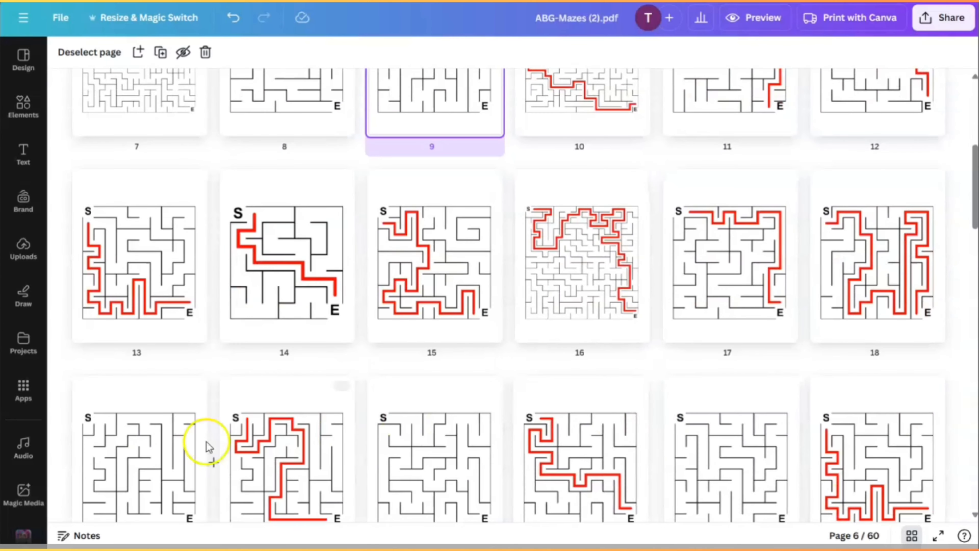
{"action": "left_click_drag", "start_coordinate": [129, 430], "coordinate": [477, 311]}
{"action": "scroll", "coordinate": [380, 304], "scroll_direction": "up", "scroll_amount": 5}
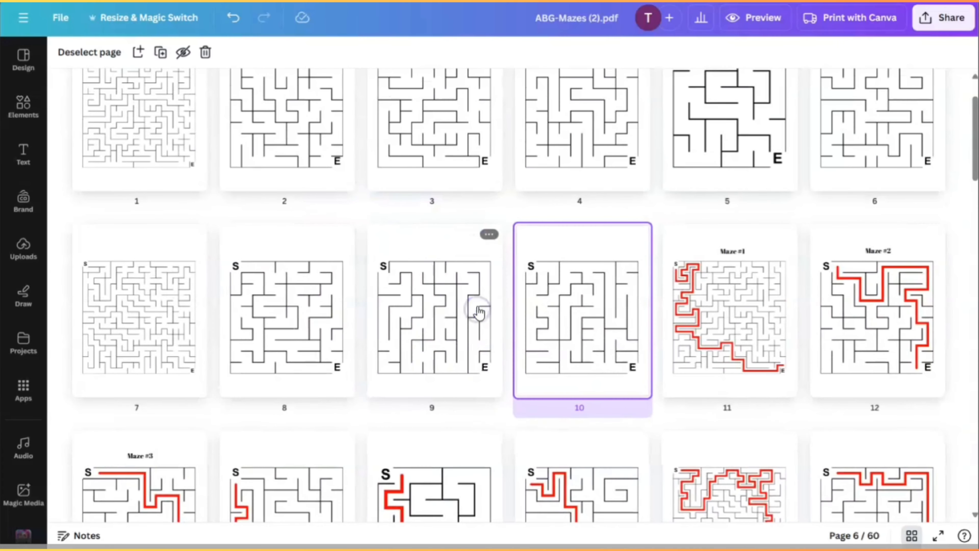
{"action": "scroll", "coordinate": [850, 349], "scroll_direction": "down", "scroll_amount": 3}
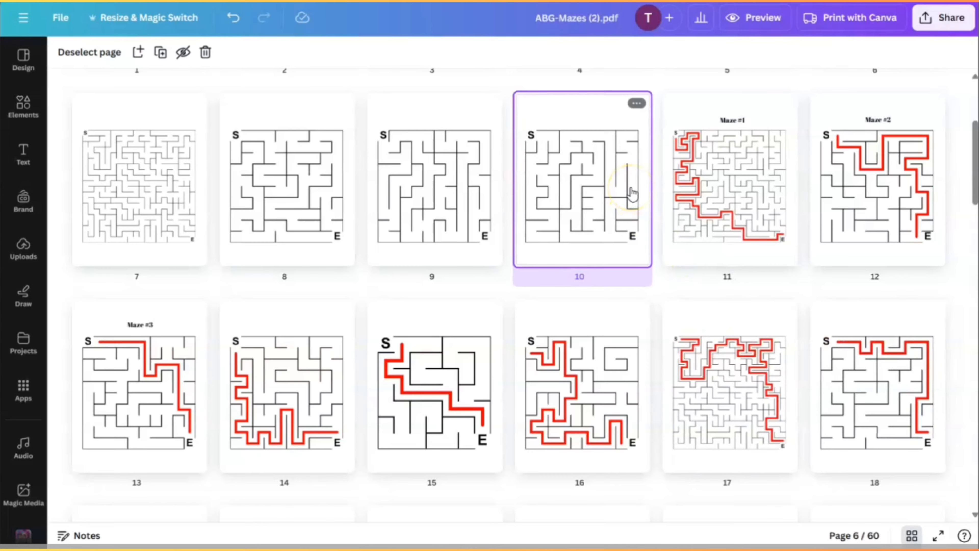
{"action": "scroll", "coordinate": [621, 273], "scroll_direction": "down", "scroll_amount": 6}
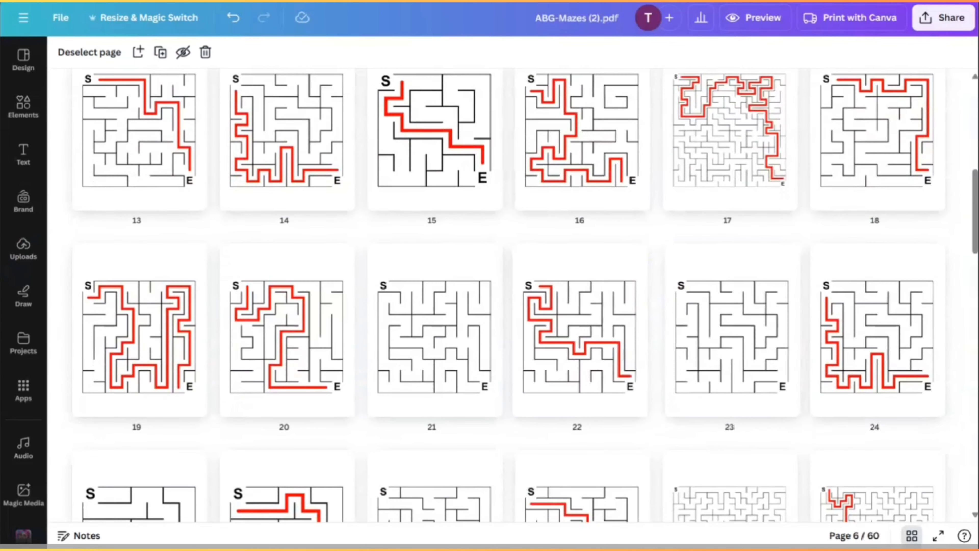
{"action": "scroll", "coordinate": [686, 277], "scroll_direction": "up", "scroll_amount": 4}
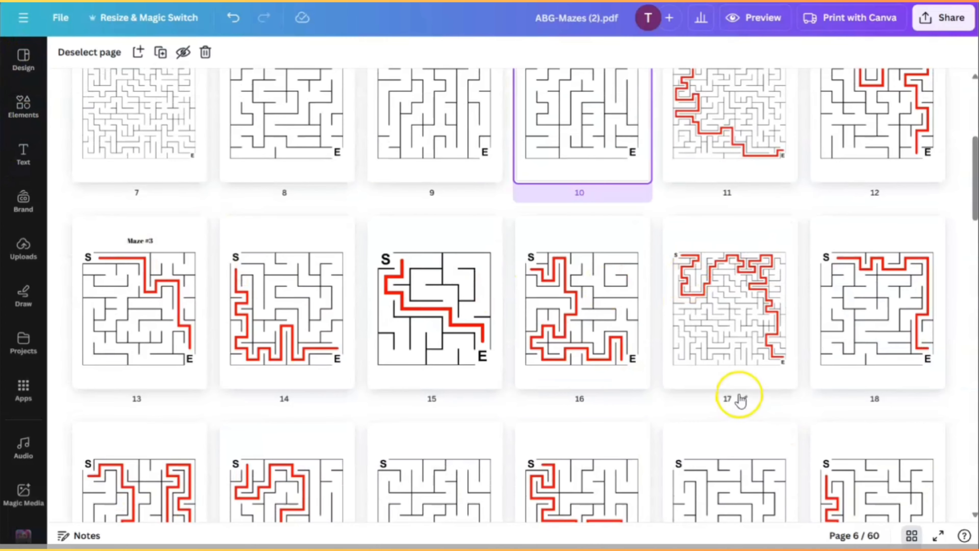
{"action": "scroll", "coordinate": [756, 383], "scroll_direction": "up", "scroll_amount": 2}
{"action": "scroll", "coordinate": [767, 388], "scroll_direction": "down", "scroll_amount": 4}
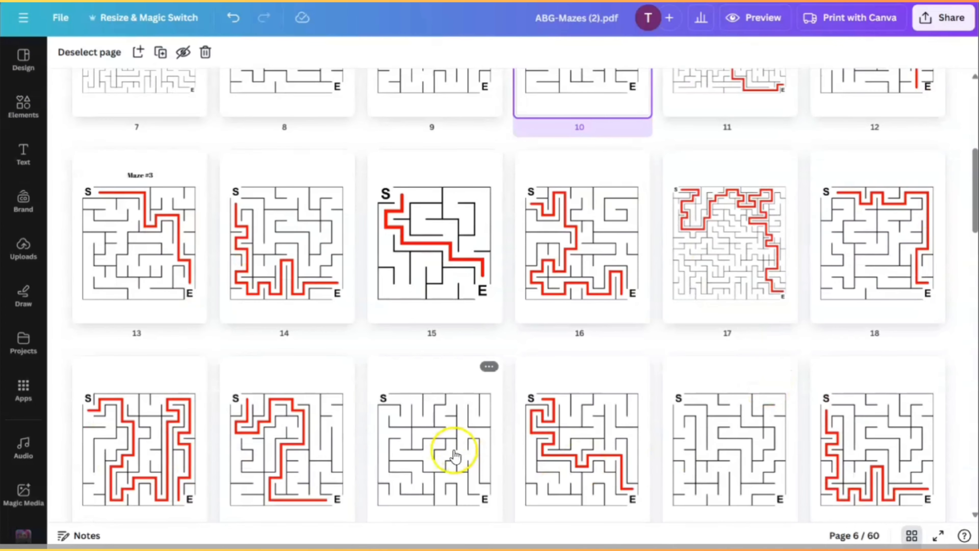
{"action": "left_click_drag", "start_coordinate": [452, 453], "coordinate": [640, 247]}
{"action": "scroll", "coordinate": [623, 290], "scroll_direction": "up", "scroll_amount": 2}
{"action": "scroll", "coordinate": [778, 376], "scroll_direction": "down", "scroll_amount": 5}
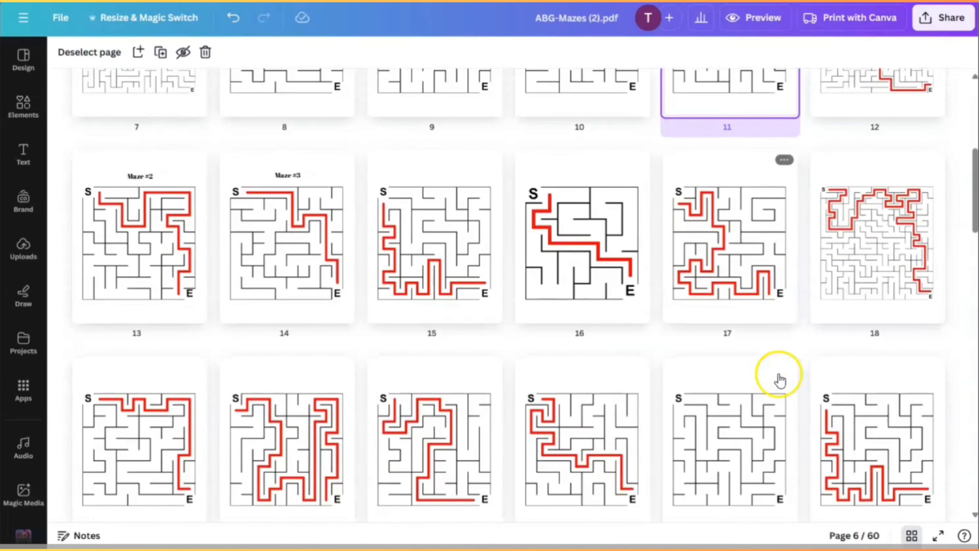
{"action": "left_click_drag", "start_coordinate": [751, 401], "coordinate": [797, 214]}
{"action": "scroll", "coordinate": [737, 350], "scroll_direction": "up", "scroll_amount": 3}
Step: Move another three unsolved mazes after page 12, as pages 13, 14 and 15
{"action": "scroll", "coordinate": [466, 353], "scroll_direction": "down", "scroll_amount": 7}
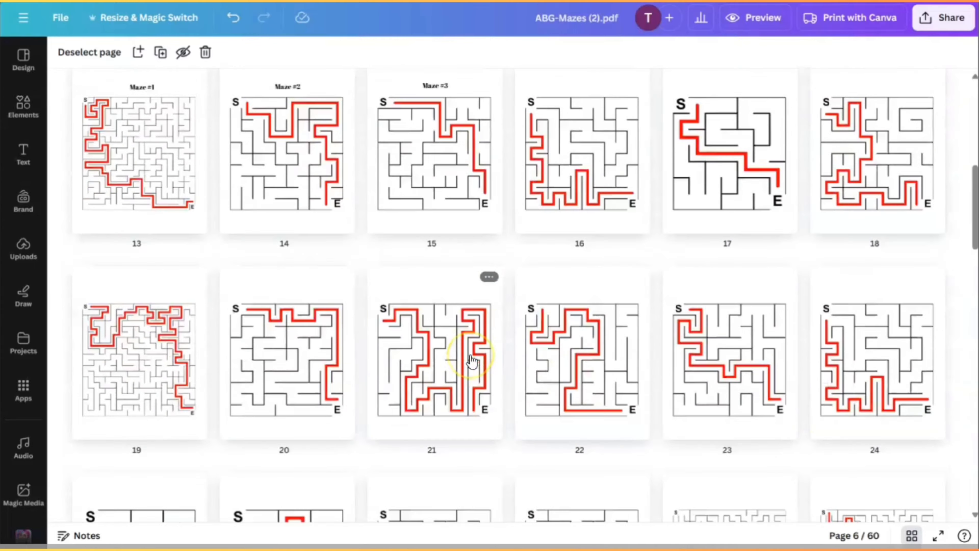
{"action": "left_click_drag", "start_coordinate": [71, 405], "coordinate": [943, 302]}
{"action": "scroll", "coordinate": [606, 275], "scroll_direction": "up", "scroll_amount": 3}
{"action": "scroll", "coordinate": [670, 267], "scroll_direction": "up", "scroll_amount": 3}
{"action": "scroll", "coordinate": [148, 285], "scroll_direction": "down", "scroll_amount": 8}
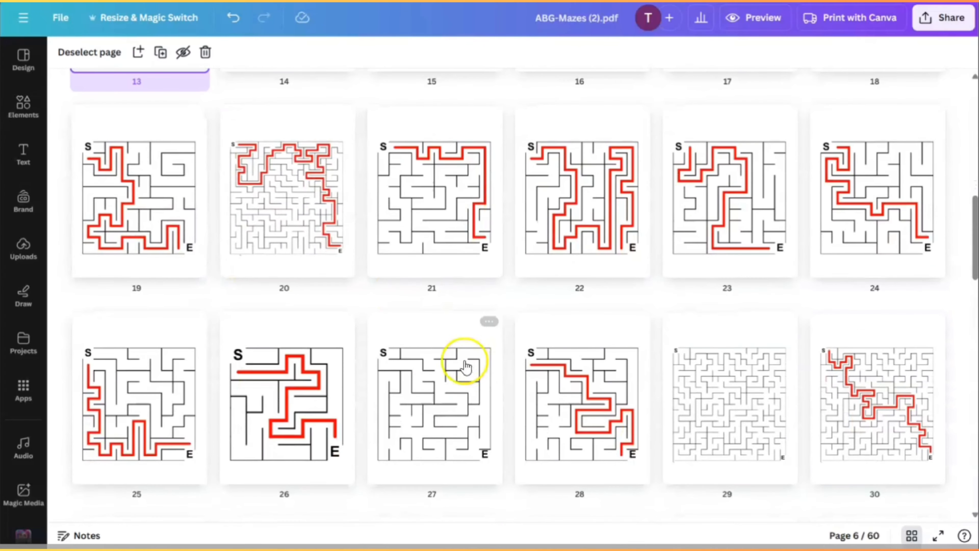
{"action": "left_click_drag", "start_coordinate": [466, 366], "coordinate": [260, 202]}
{"action": "scroll", "coordinate": [333, 212], "scroll_direction": "up", "scroll_amount": 5}
{"action": "scroll", "coordinate": [620, 339], "scroll_direction": "down", "scroll_amount": 5}
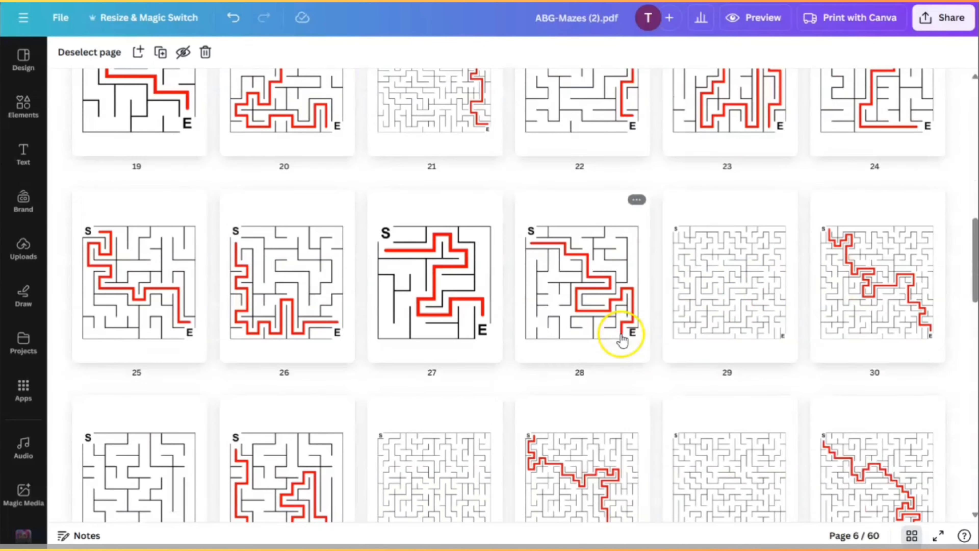
{"action": "left_click_drag", "start_coordinate": [772, 277], "coordinate": [378, 270]}
{"action": "scroll", "coordinate": [212, 166], "scroll_direction": "up", "scroll_amount": 3}
Step: Insert a blank page between the unsolved maze on page 15 and the Maze #1 solution
{"action": "scroll", "coordinate": [765, 328], "scroll_direction": "up", "scroll_amount": 8}
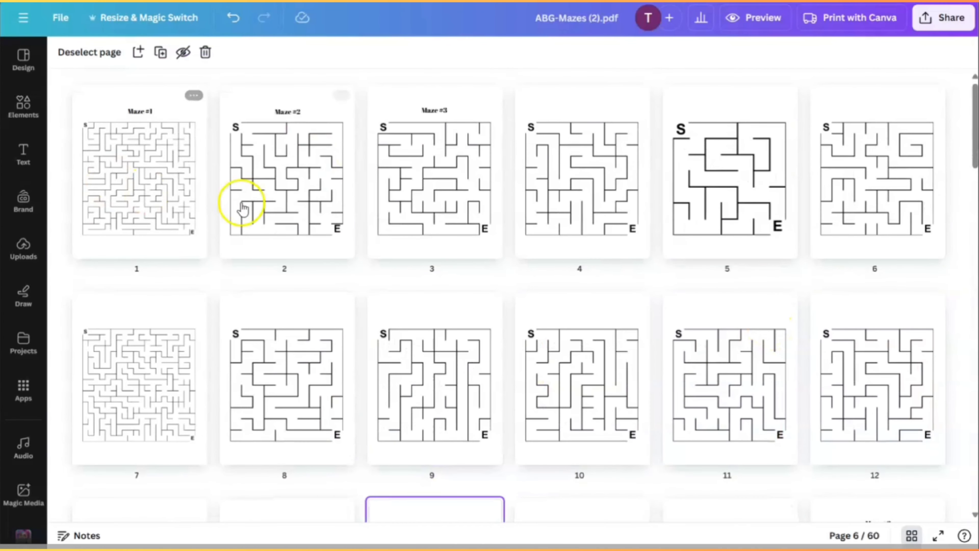
{"action": "scroll", "coordinate": [731, 290], "scroll_direction": "down", "scroll_amount": 10}
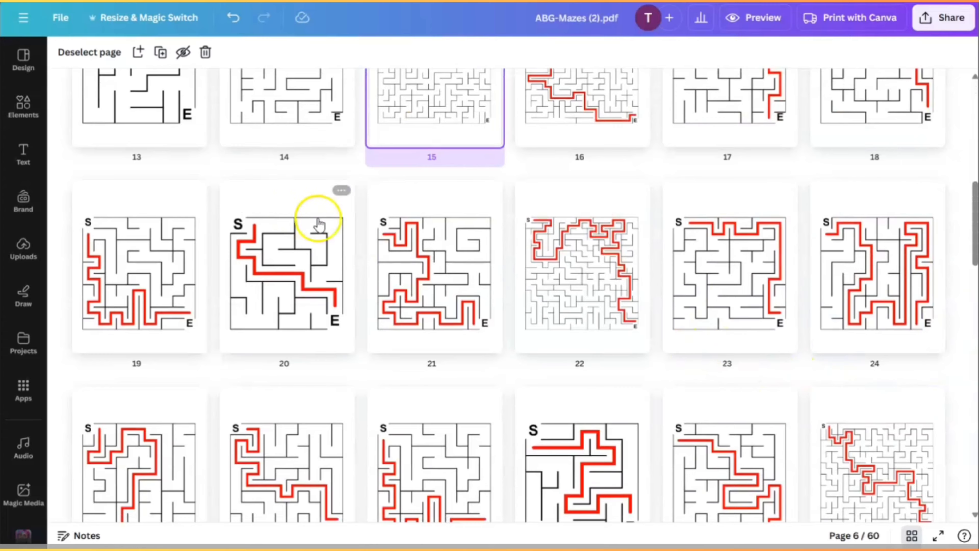
{"action": "scroll", "coordinate": [586, 228], "scroll_direction": "up", "scroll_amount": 5}
{"action": "scroll", "coordinate": [667, 306], "scroll_direction": "up", "scroll_amount": 3}
{"action": "scroll", "coordinate": [804, 345], "scroll_direction": "down", "scroll_amount": 20}
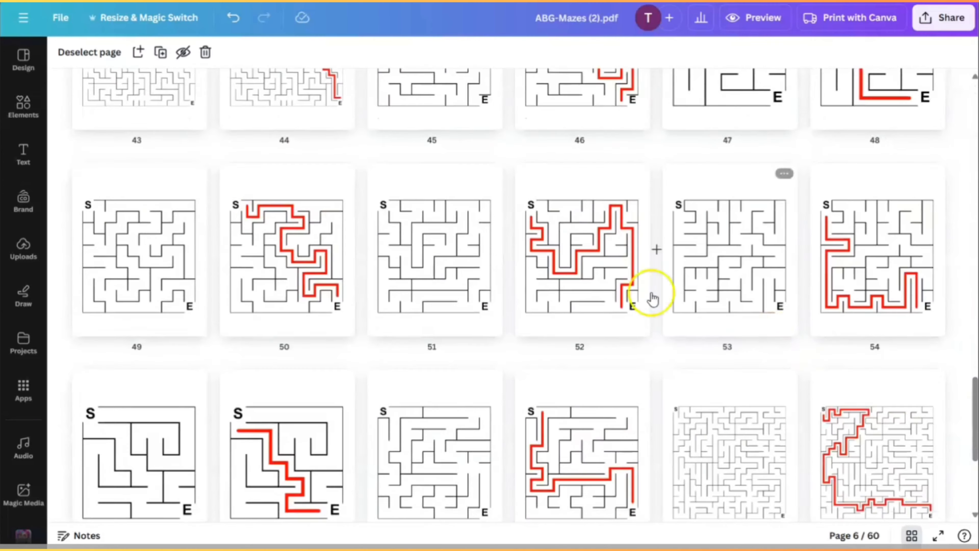
{"action": "scroll", "coordinate": [662, 281], "scroll_direction": "up", "scroll_amount": 20}
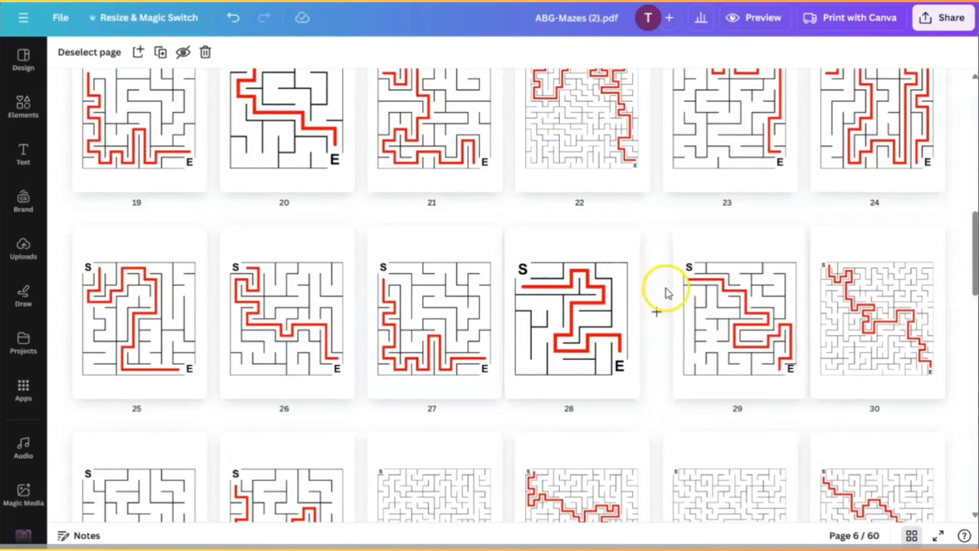
{"action": "scroll", "coordinate": [617, 274], "scroll_direction": "up", "scroll_amount": 10}
{"action": "left_click", "coordinate": [512, 219]}
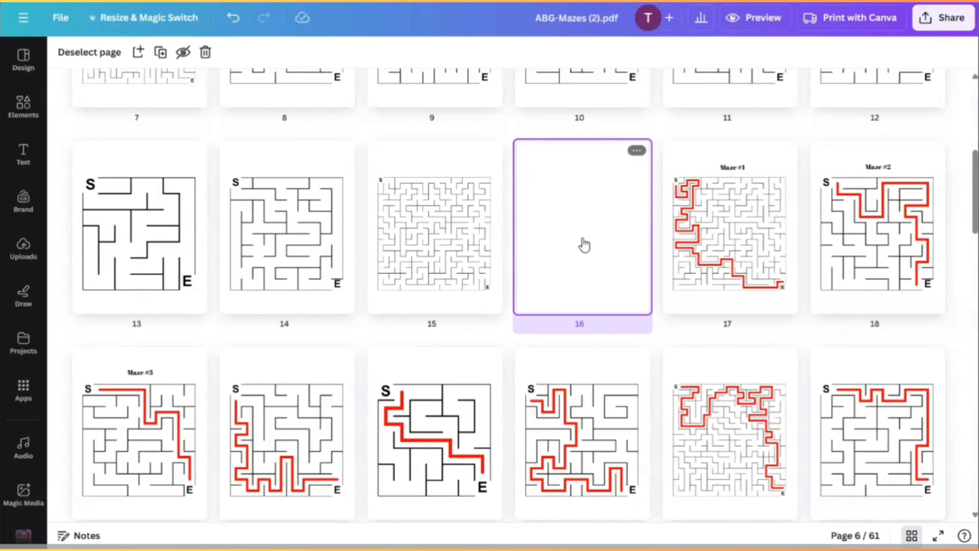
Step: Add a heading reading "Solutions" to blank page 16 and enlarge it near the middle of the page
{"action": "double_click", "coordinate": [584, 245]}
{"action": "left_click", "coordinate": [114, 152]}
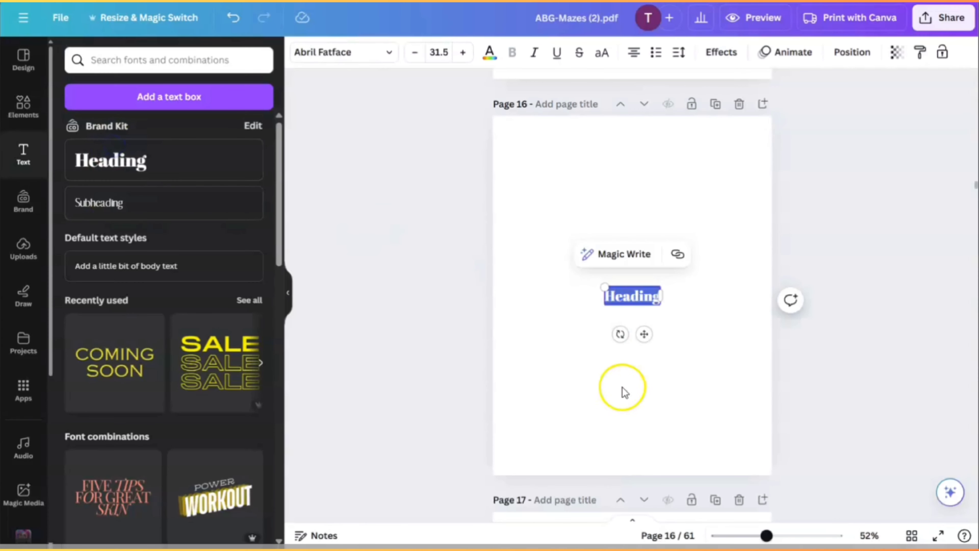
{"action": "type", "text": "Sa"}
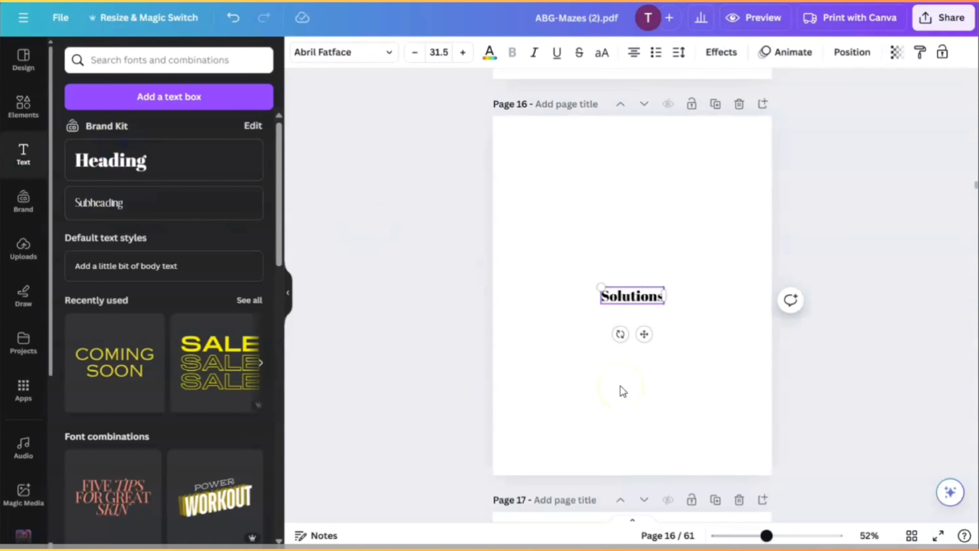
{"action": "left_click_drag", "start_coordinate": [600, 287], "coordinate": [559, 279]}
{"action": "left_click", "coordinate": [630, 324]}
{"action": "left_click", "coordinate": [615, 300]}
{"action": "key", "text": "Escape"}
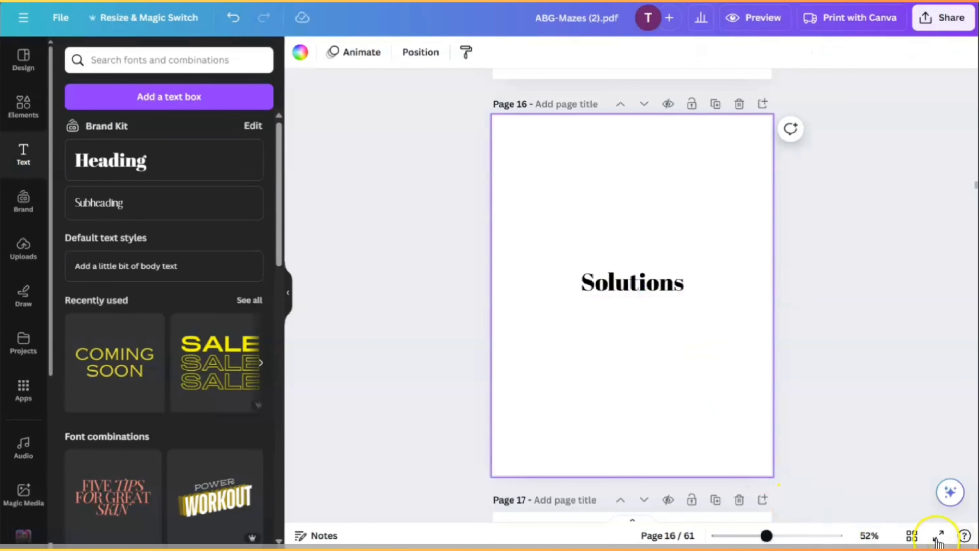
Step: Return to the overview of all pages and insert two blank pages in front of Maze #1
{"action": "left_click", "coordinate": [912, 535]}
{"action": "scroll", "coordinate": [244, 118], "scroll_direction": "up", "scroll_amount": 5}
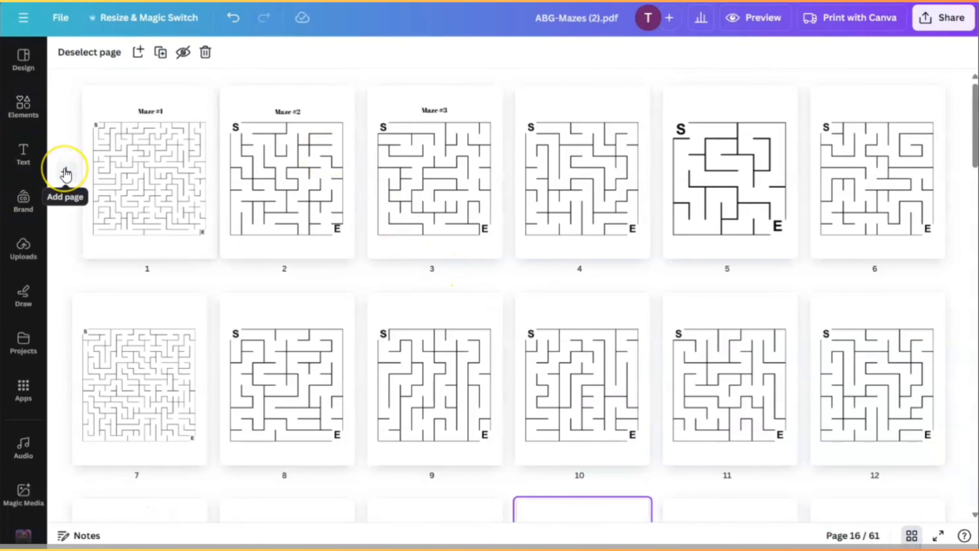
{"action": "left_click", "coordinate": [65, 172]}
{"action": "left_click", "coordinate": [65, 169]}
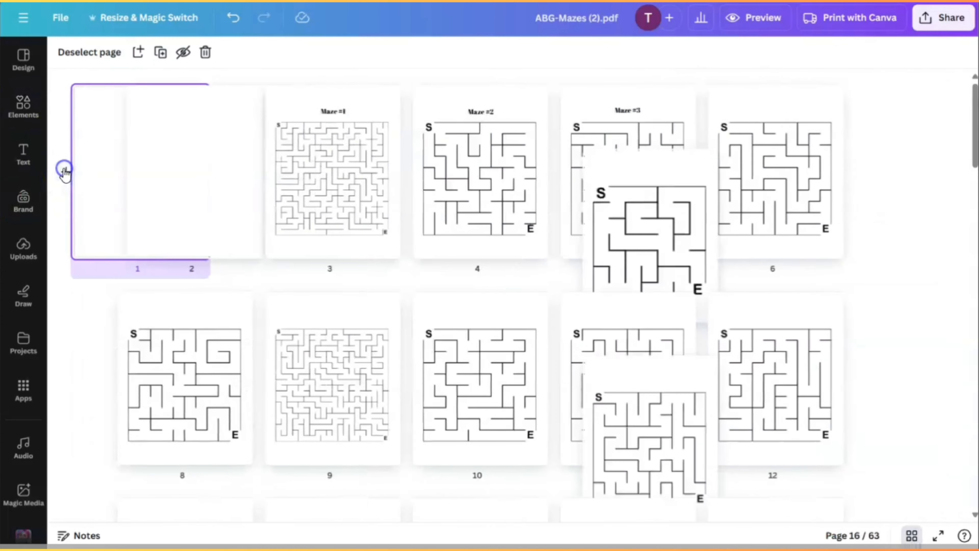
{"action": "left_click", "coordinate": [137, 177]}
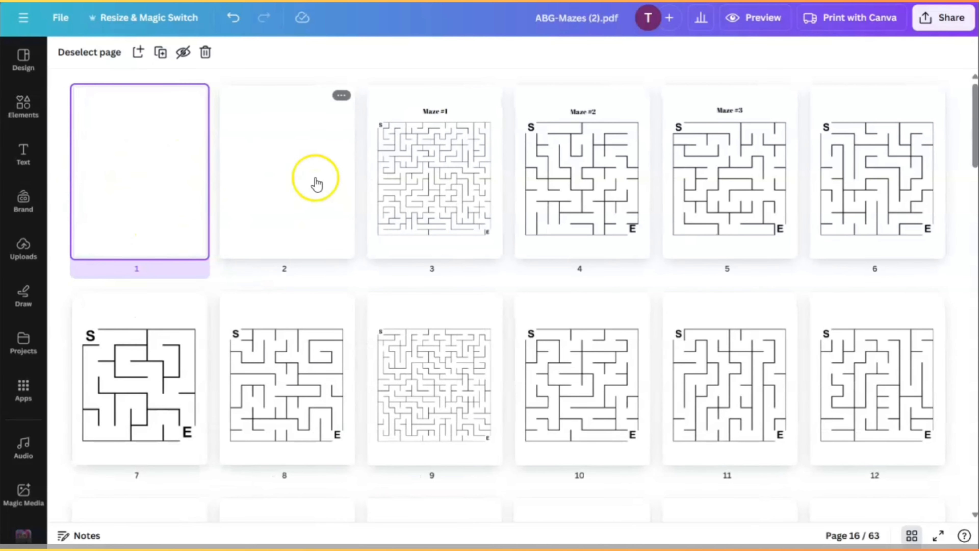
{"action": "mouse_move", "coordinate": [206, 185]}
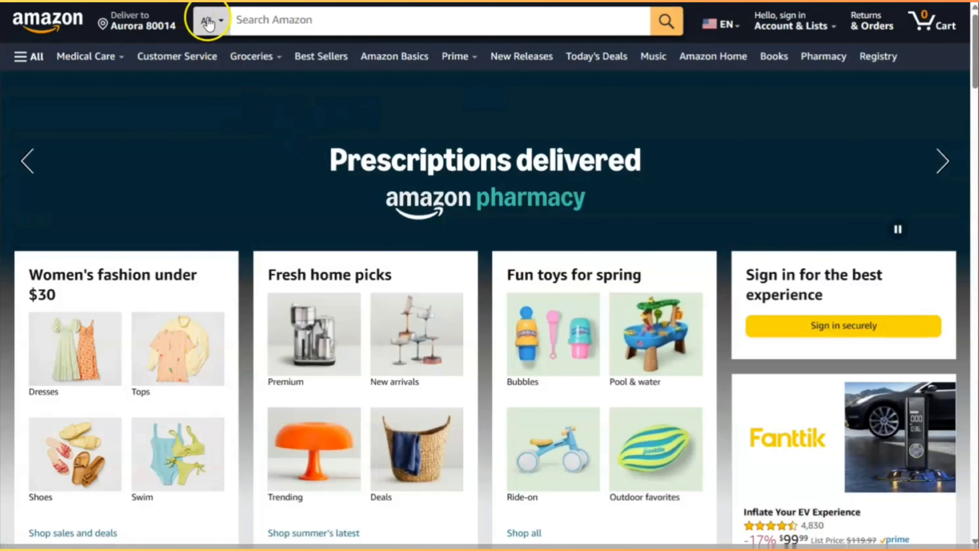
Step: On Amazon, search the Books department for "Maze" and choose the suggestion "maze books for kids ages 8-12"
{"action": "left_click", "coordinate": [208, 23]}
{"action": "left_click", "coordinate": [210, 219]}
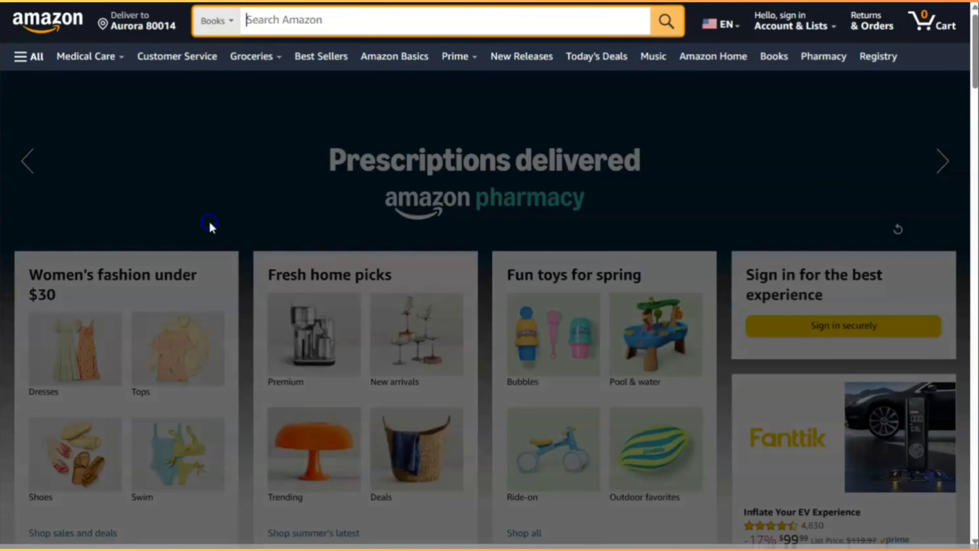
{"action": "type", "text": "M"}
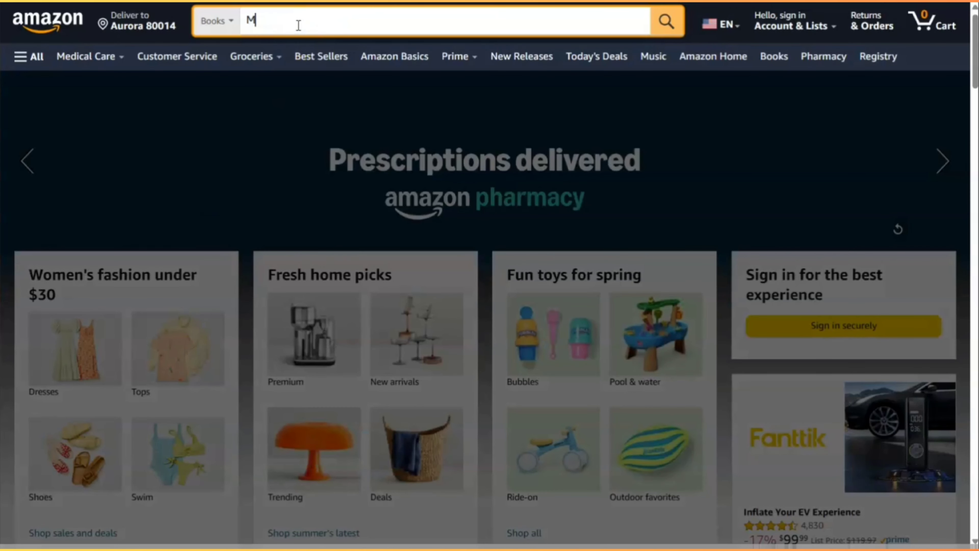
{"action": "type", "text": "aze"}
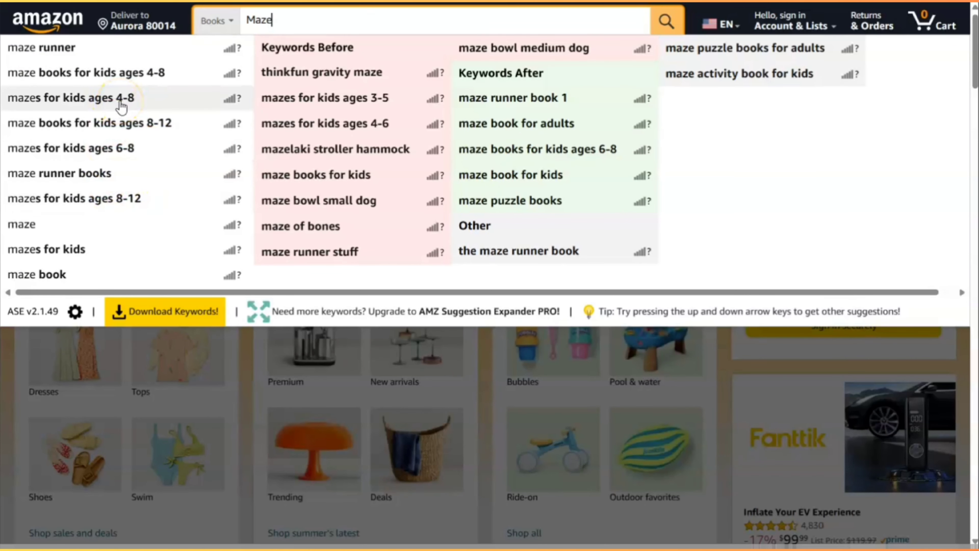
{"action": "left_click", "coordinate": [131, 127]}
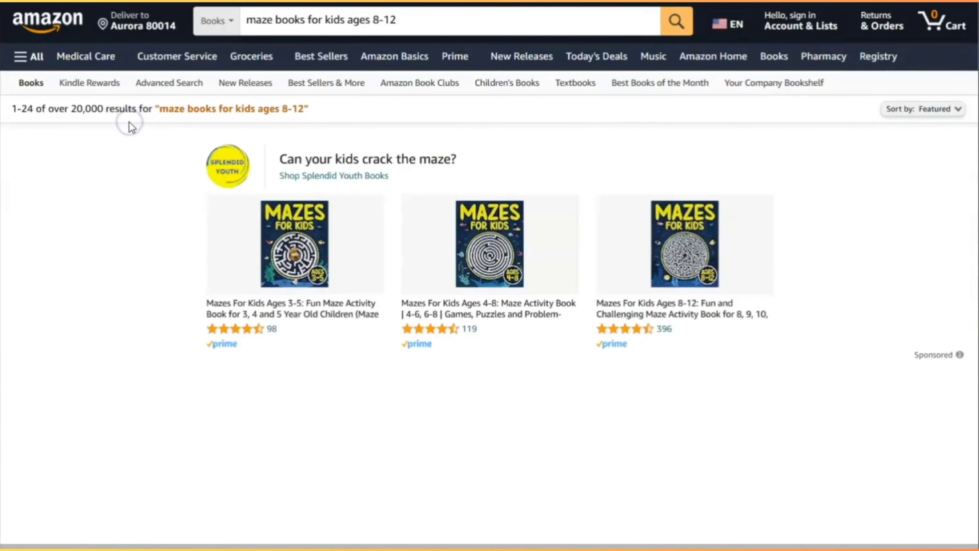
Step: Browse the Amazon results for maze books for kids ages 8-12, comparing covers, prices and ratings
{"action": "left_click", "coordinate": [246, 289]}
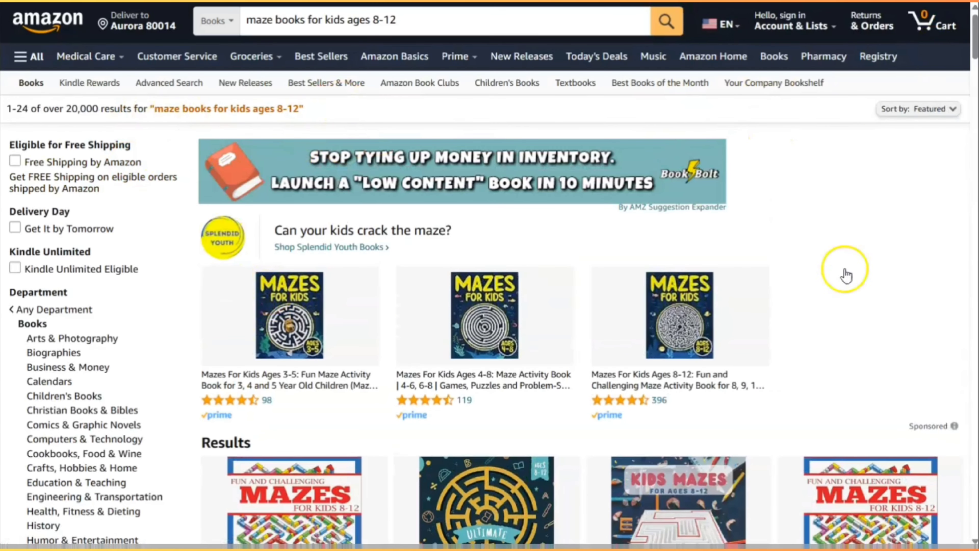
{"action": "scroll", "coordinate": [881, 286], "scroll_direction": "down", "scroll_amount": 10}
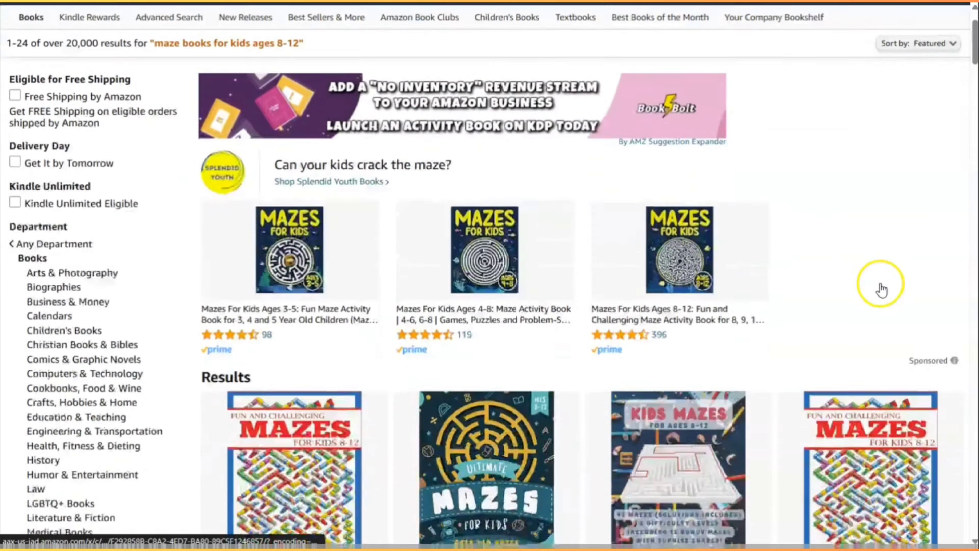
{"action": "scroll", "coordinate": [876, 295], "scroll_direction": "down", "scroll_amount": 8}
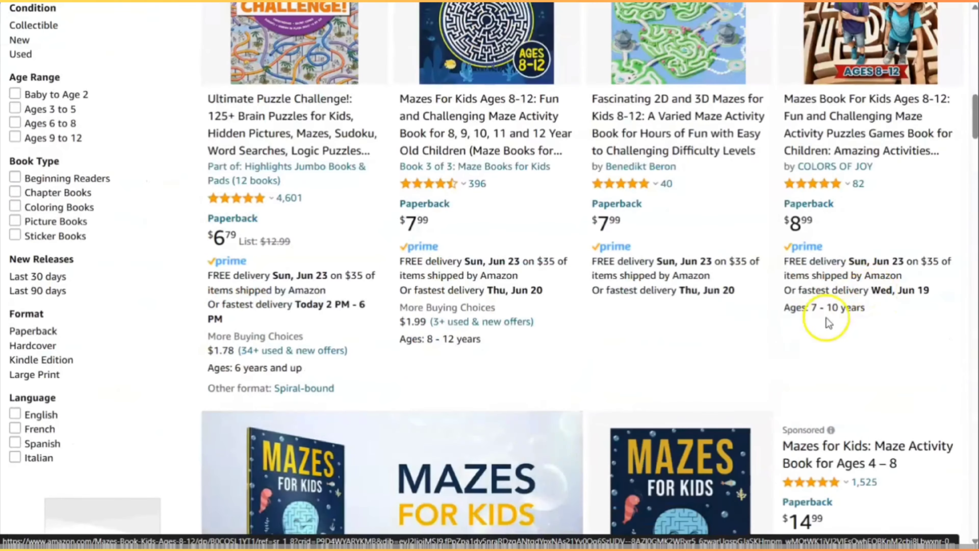
{"action": "scroll", "coordinate": [825, 325], "scroll_direction": "down", "scroll_amount": 3}
{"action": "scroll", "coordinate": [803, 324], "scroll_direction": "up", "scroll_amount": 20}
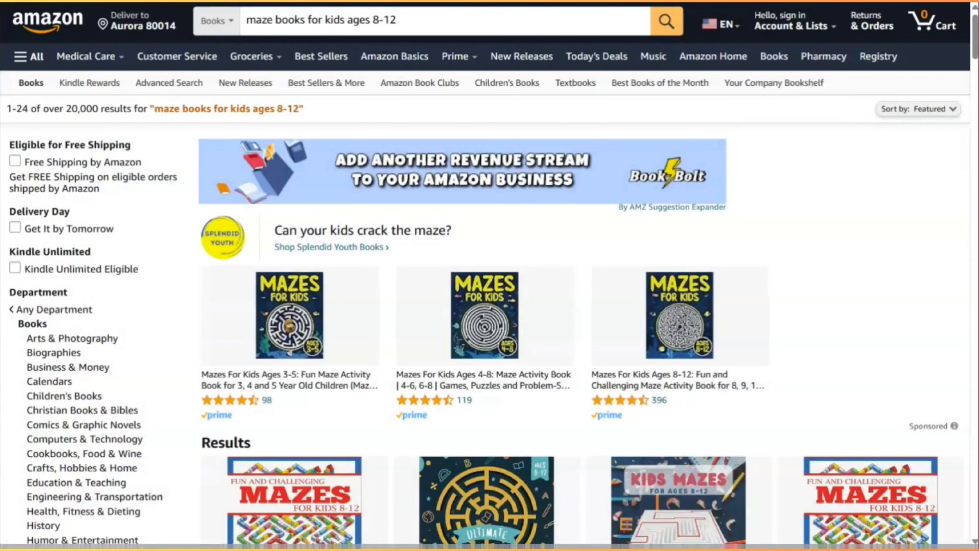
Step: Run KDSPY on the search results, check the keyword's popularity, potential and competition ratings, and close the report
{"action": "left_click", "coordinate": [824, 1]}
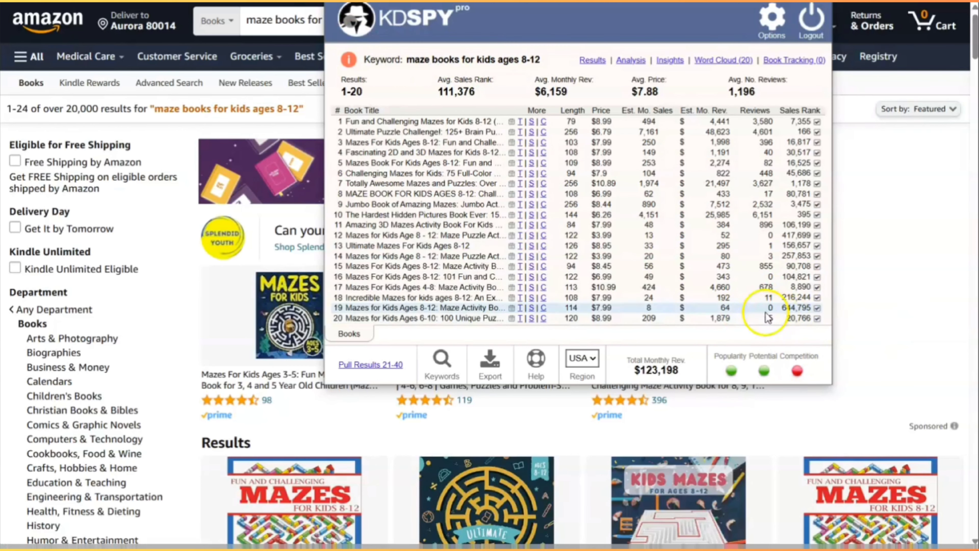
{"action": "mouse_move", "coordinate": [732, 372]}
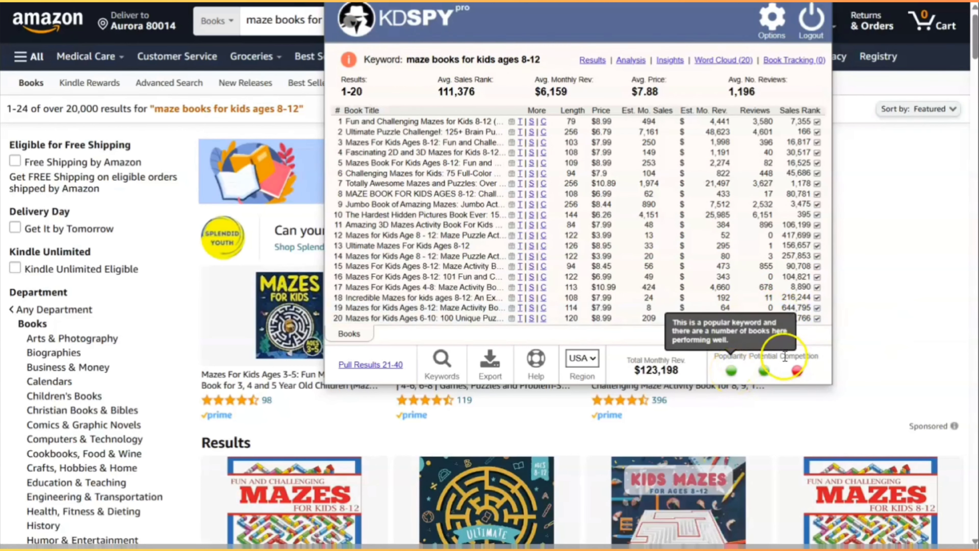
{"action": "mouse_move", "coordinate": [764, 370]}
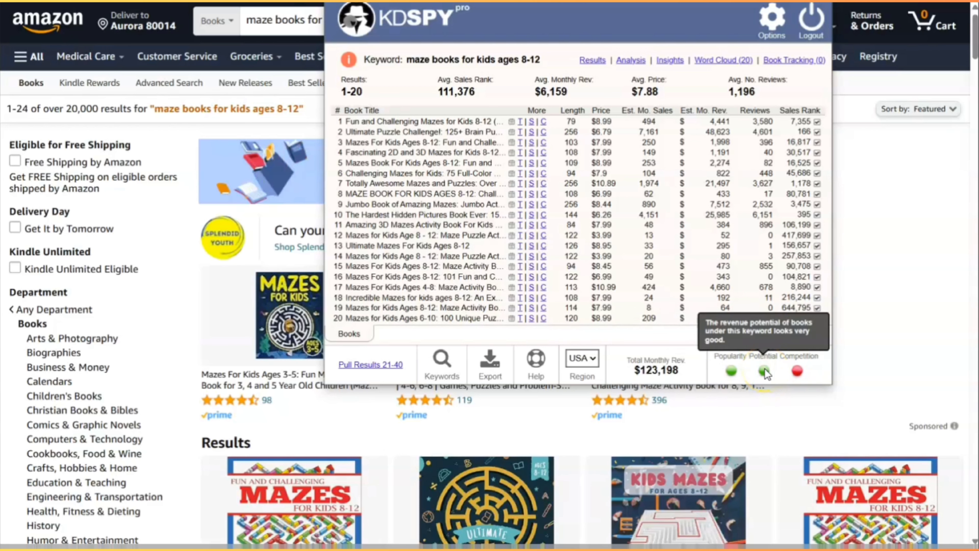
{"action": "mouse_move", "coordinate": [798, 373]}
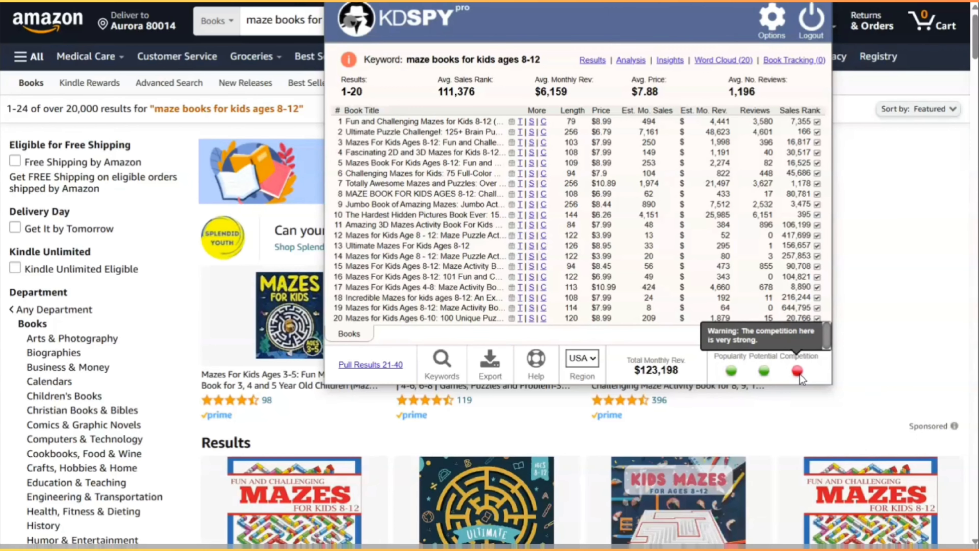
{"action": "left_click", "coordinate": [901, 313]}
Step: Examine the Splendid Youth promotion page with its Mazes For Kids books for ages 3-5, 4-8 and 8-12
{"action": "left_click", "coordinate": [334, 28]}
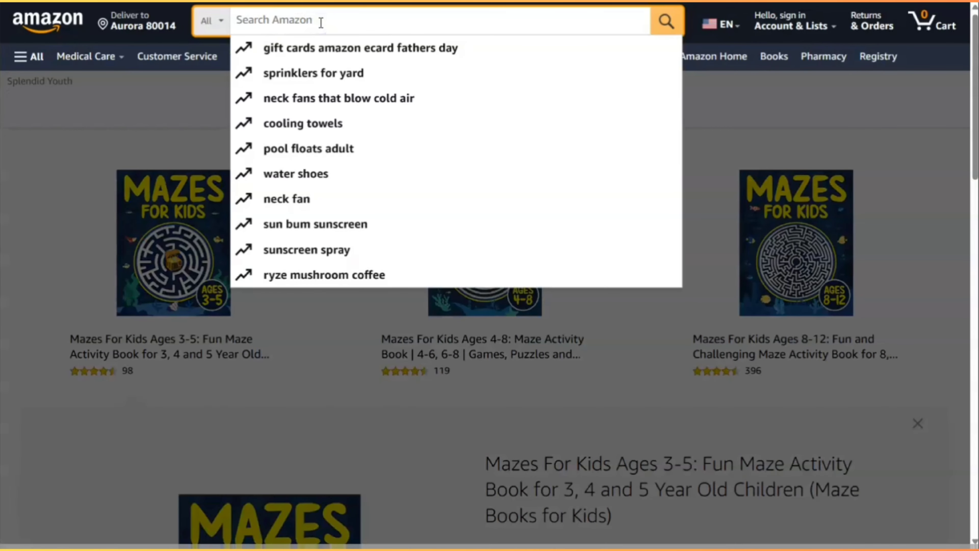
{"action": "left_click", "coordinate": [801, 101]}
{"action": "scroll", "coordinate": [846, 251], "scroll_direction": "down", "scroll_amount": 5}
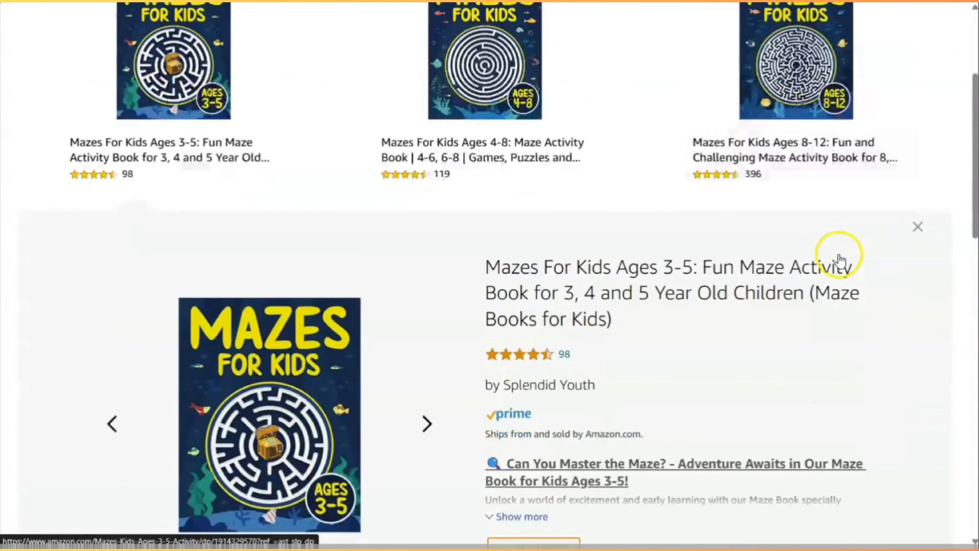
{"action": "scroll", "coordinate": [838, 257], "scroll_direction": "up", "scroll_amount": 2}
{"action": "scroll", "coordinate": [644, 411], "scroll_direction": "up", "scroll_amount": 3}
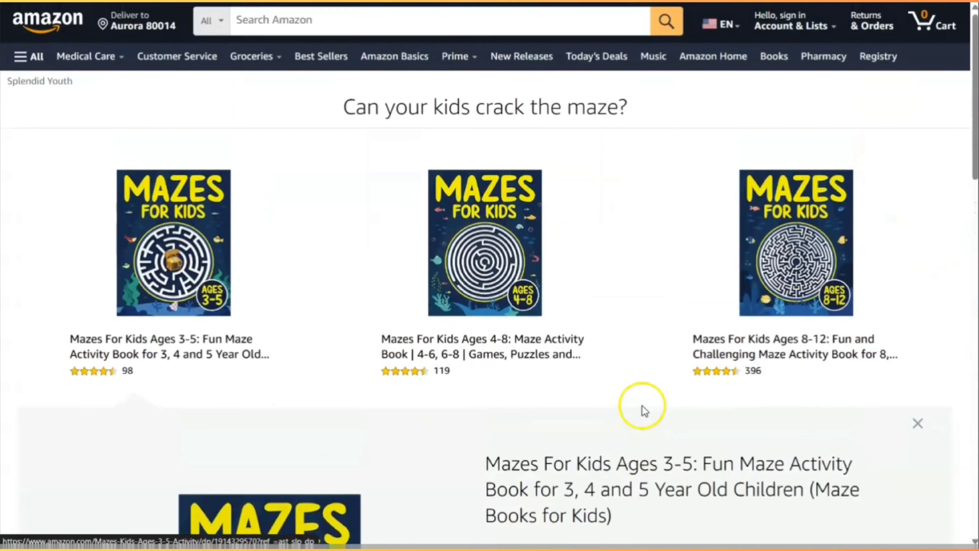
{"action": "scroll", "coordinate": [831, 348], "scroll_direction": "down", "scroll_amount": 10}
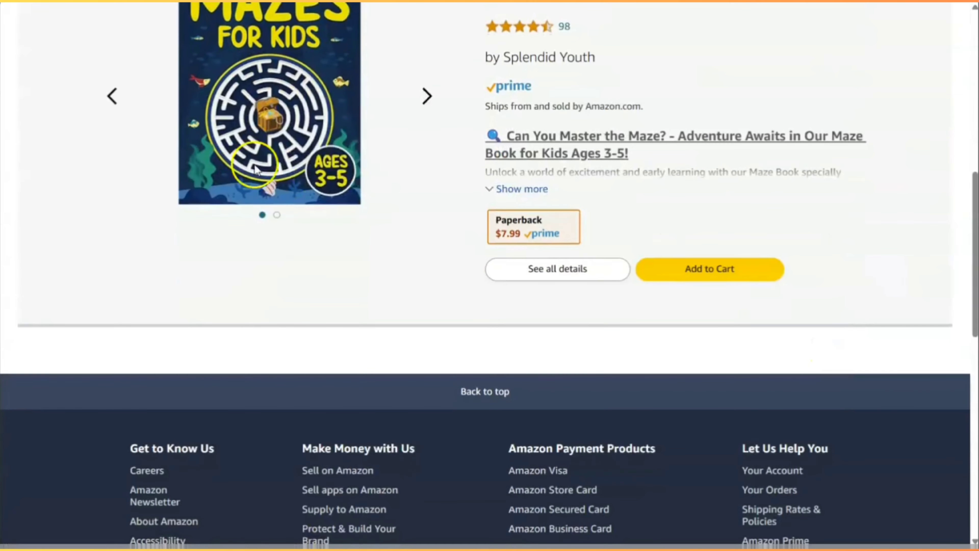
{"action": "scroll", "coordinate": [256, 169], "scroll_direction": "up", "scroll_amount": 5}
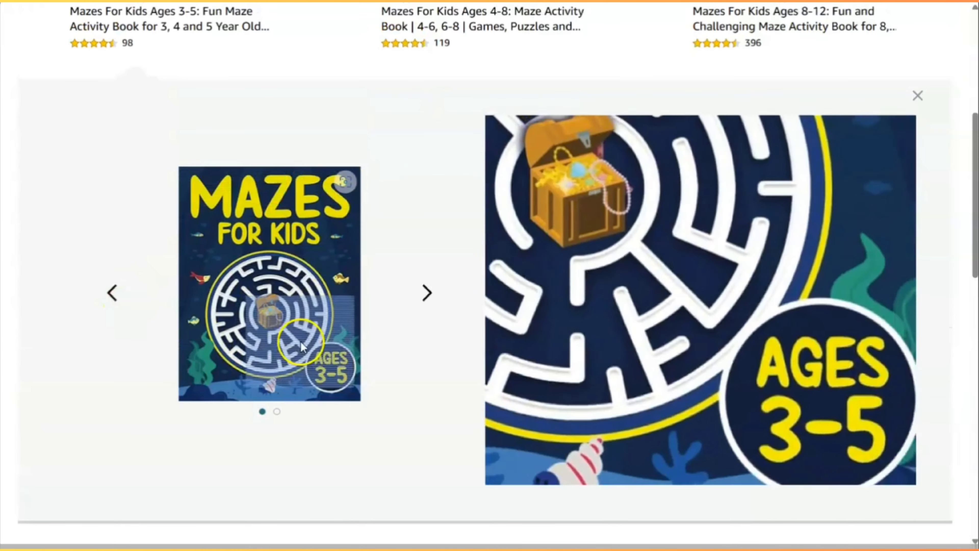
{"action": "scroll", "coordinate": [686, 376], "scroll_direction": "down", "scroll_amount": 5}
{"action": "scroll", "coordinate": [768, 356], "scroll_direction": "up", "scroll_amount": 10}
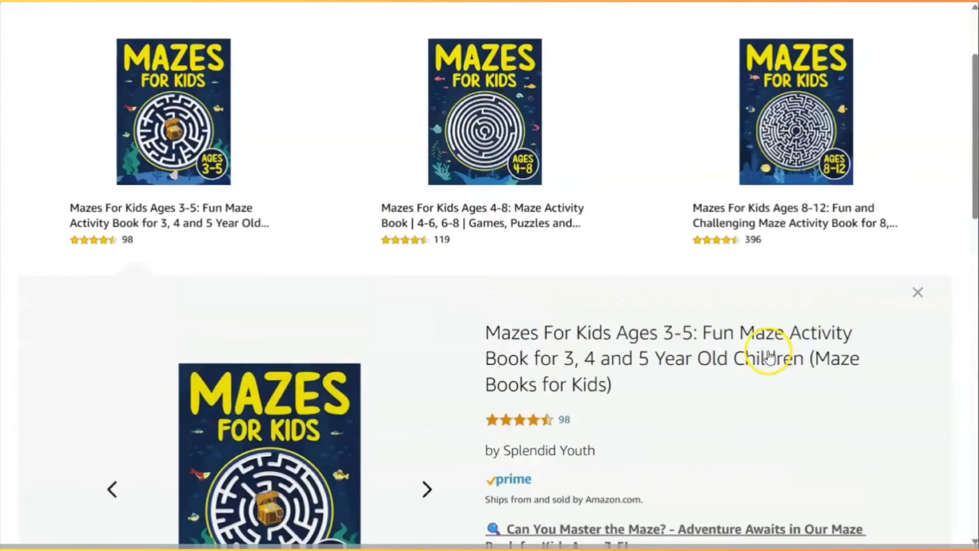
{"action": "scroll", "coordinate": [768, 355], "scroll_direction": "up", "scroll_amount": 3}
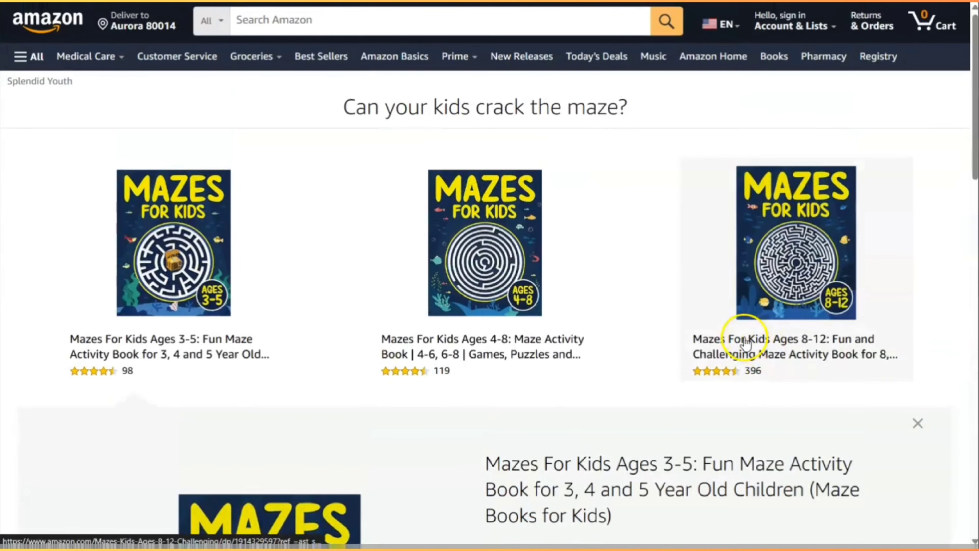
Step: Search the Books department for "maze" and choose the suggestion "maze books for kids ages 8-12"
{"action": "left_click", "coordinate": [207, 23]}
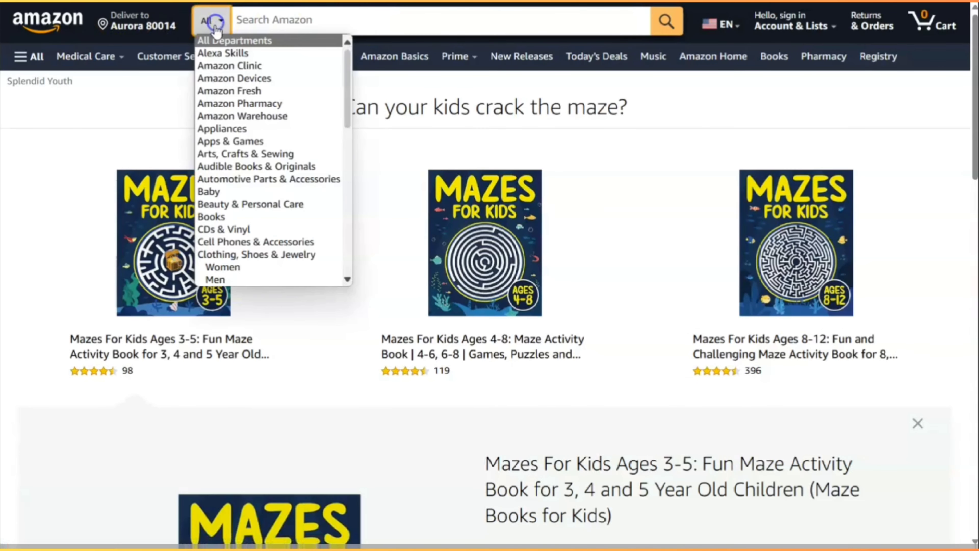
{"action": "left_click", "coordinate": [220, 218]}
{"action": "left_click", "coordinate": [275, 21]}
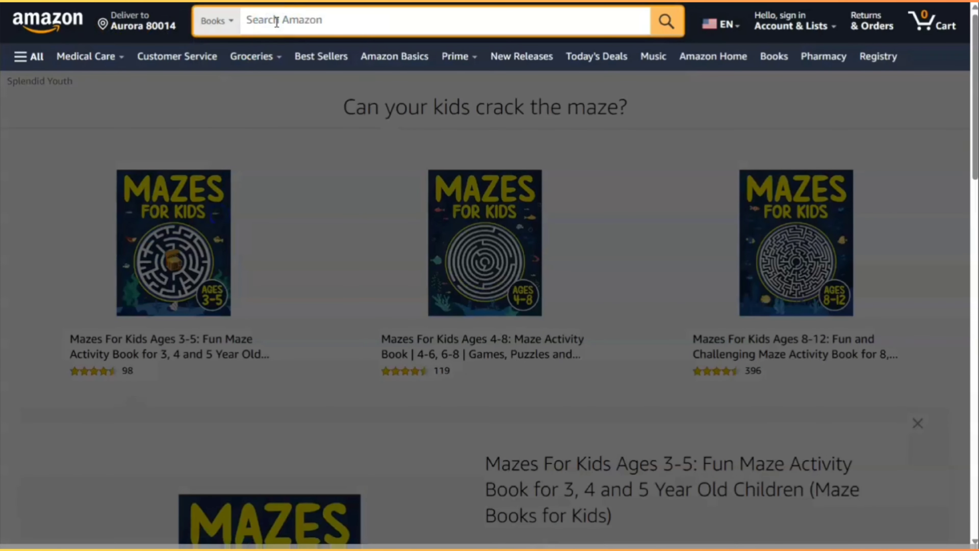
{"action": "type", "text": "maze"}
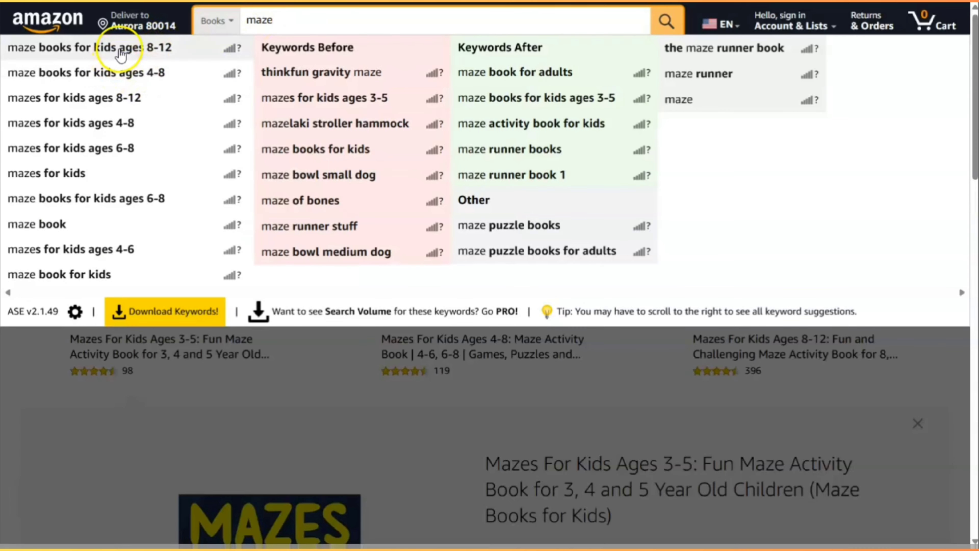
{"action": "left_click", "coordinate": [121, 50]}
Step: Find the COLORS OF JOY "Mazes Book For Kids Ages 8-12" in the results, open its listing and view its sample
{"action": "scroll", "coordinate": [727, 309], "scroll_direction": "down", "scroll_amount": 5}
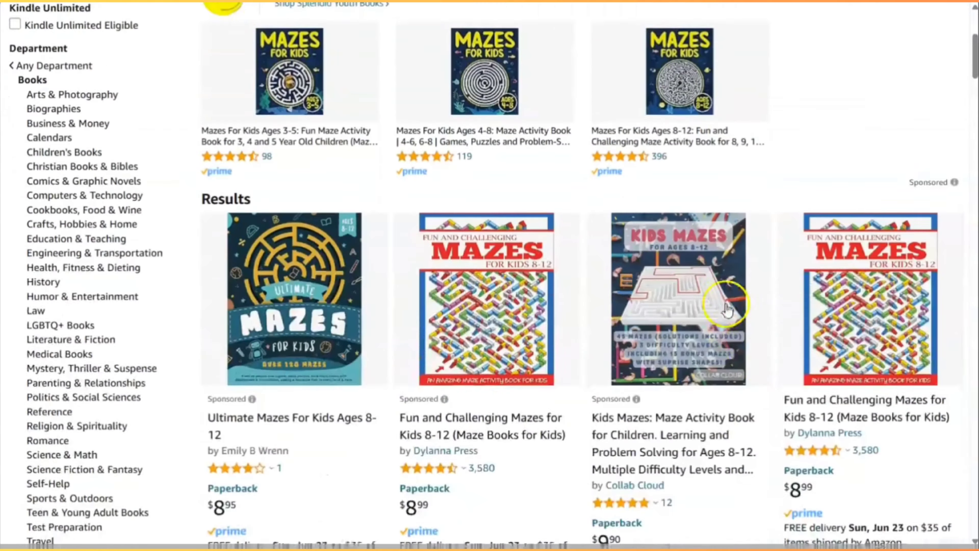
{"action": "scroll", "coordinate": [727, 309], "scroll_direction": "down", "scroll_amount": 8}
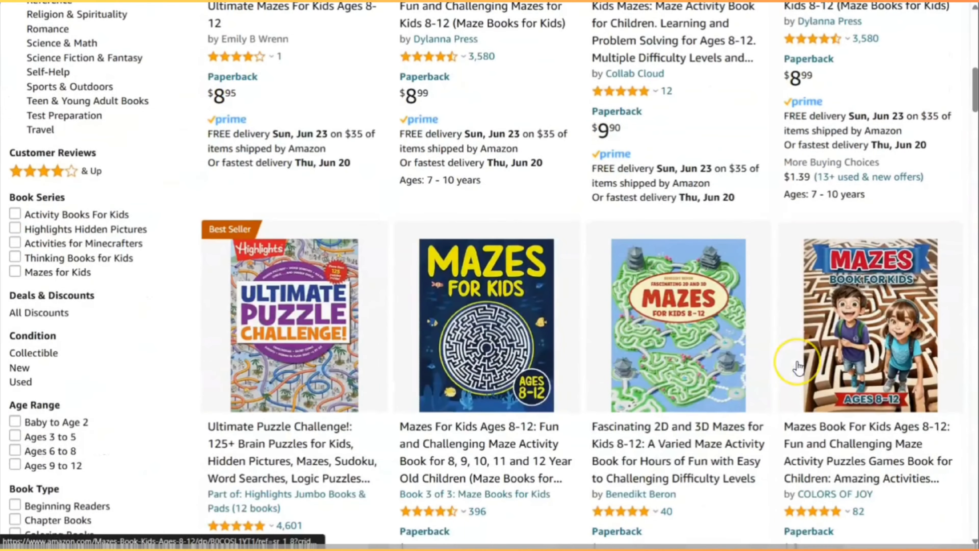
{"action": "scroll", "coordinate": [809, 354], "scroll_direction": "down", "scroll_amount": 3}
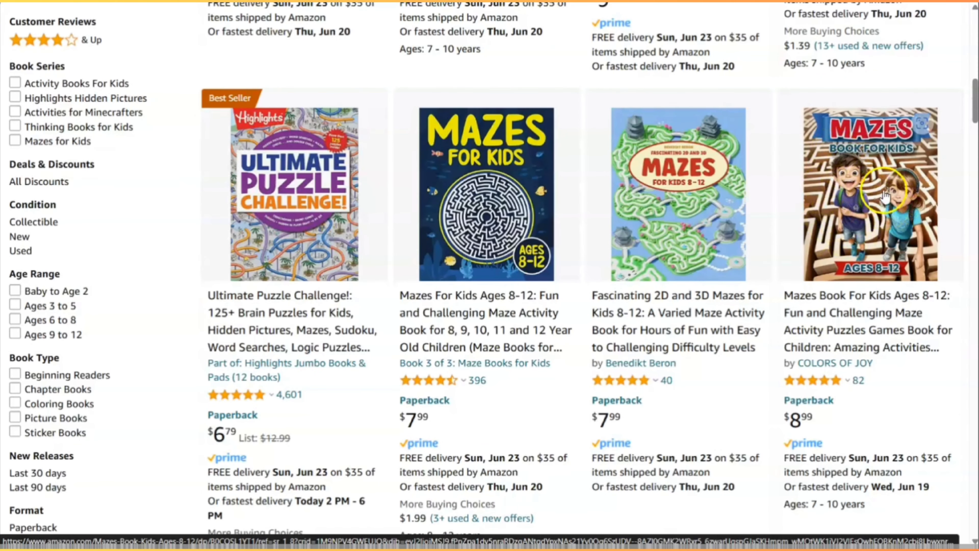
{"action": "left_click", "coordinate": [890, 169]}
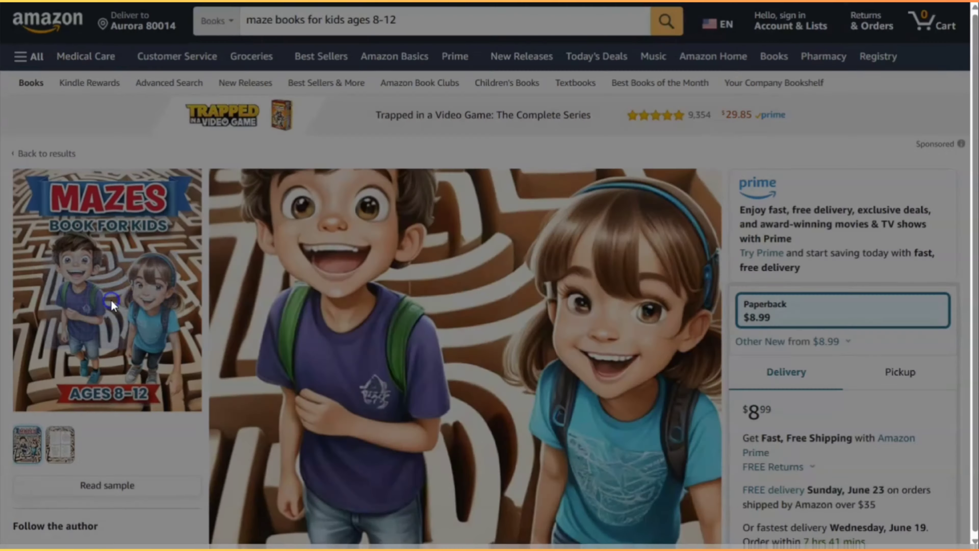
{"action": "left_click", "coordinate": [111, 300]}
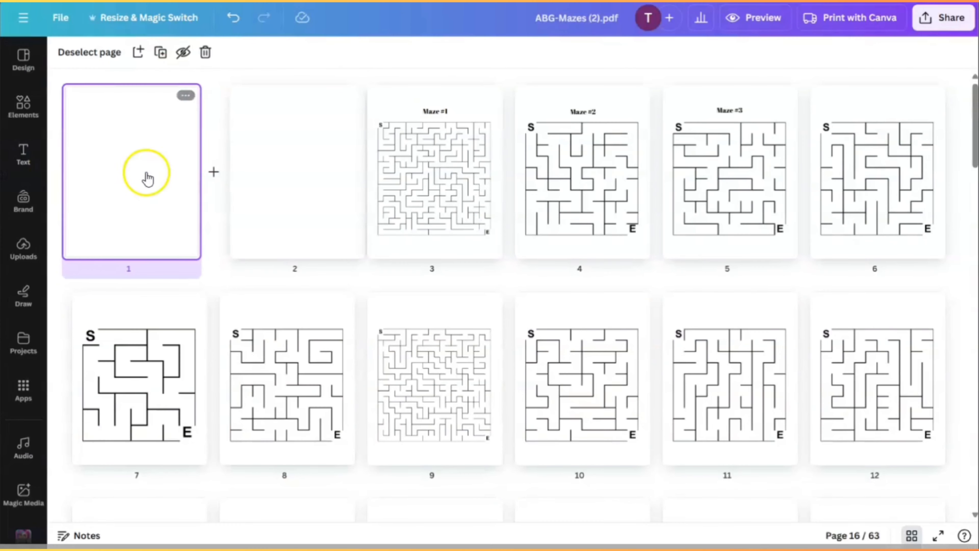
Step: Open blank page 1 for editing and bring up the Magic Media image generator, ready for an image description
{"action": "double_click", "coordinate": [148, 178]}
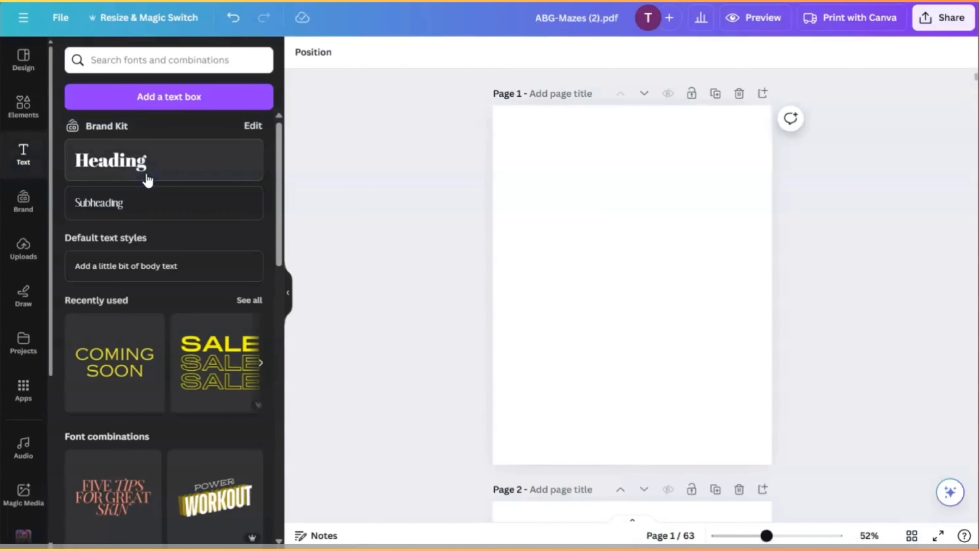
{"action": "left_click", "coordinate": [290, 290]}
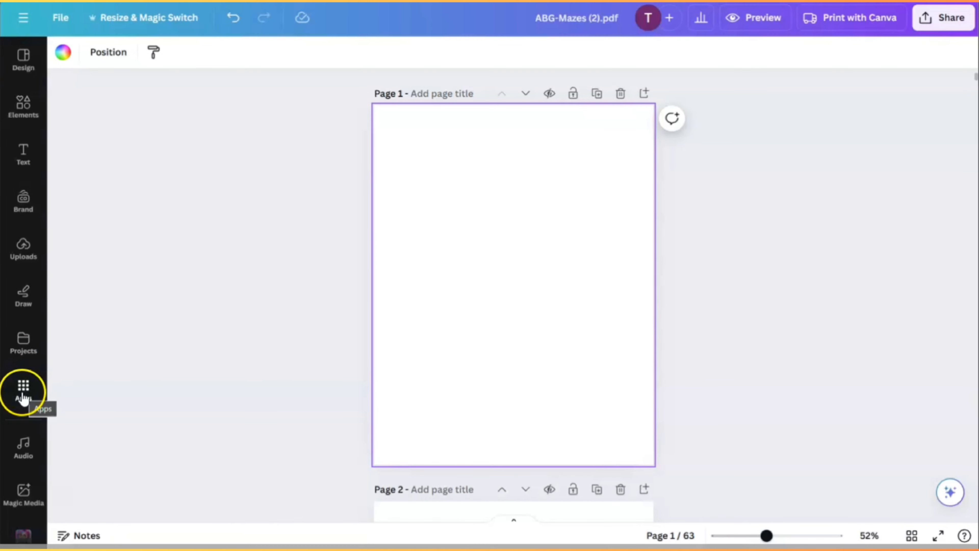
{"action": "scroll", "coordinate": [23, 397], "scroll_direction": "down", "scroll_amount": 5}
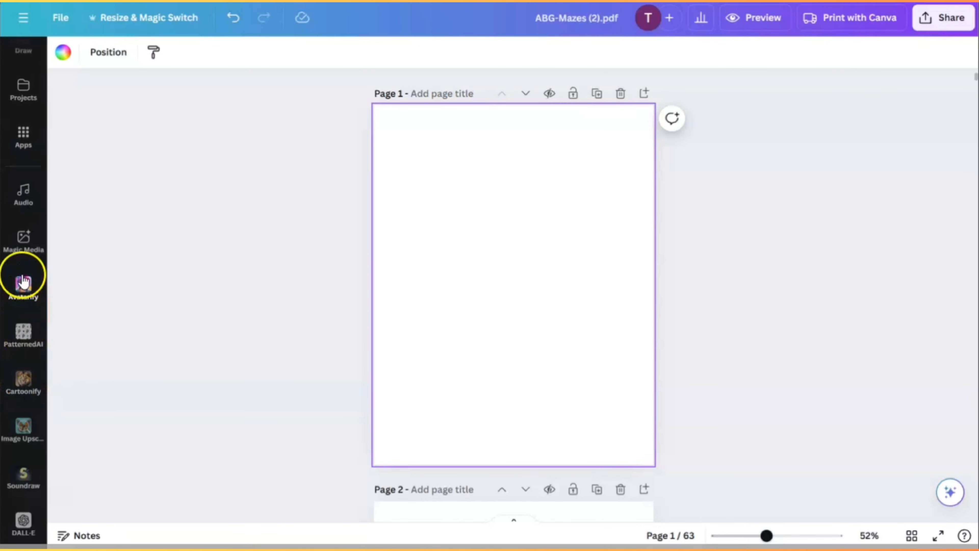
{"action": "left_click", "coordinate": [24, 243]}
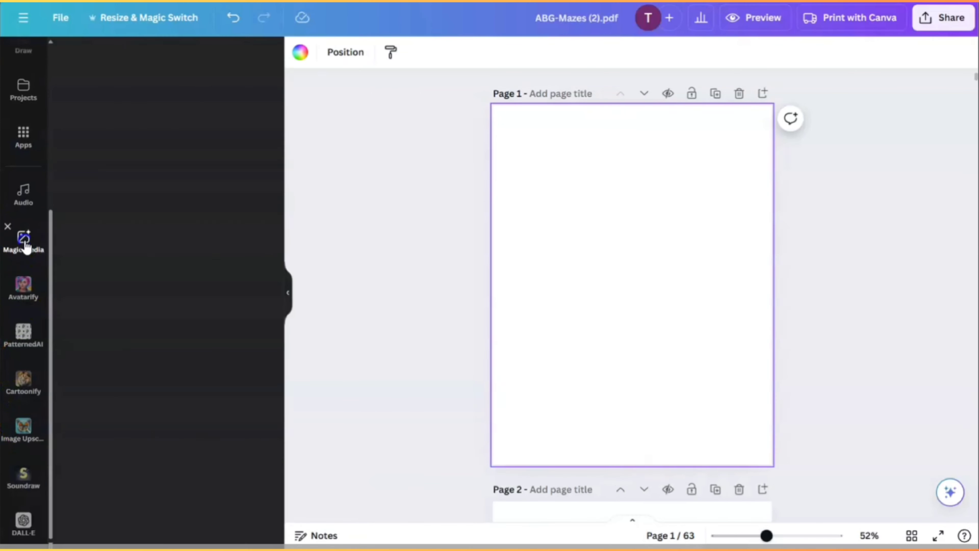
{"action": "left_click", "coordinate": [162, 168]}
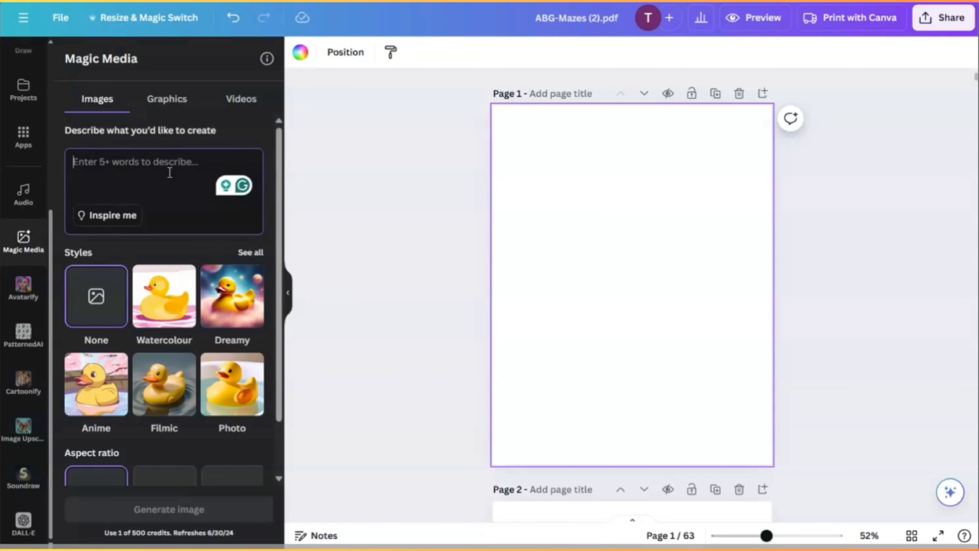
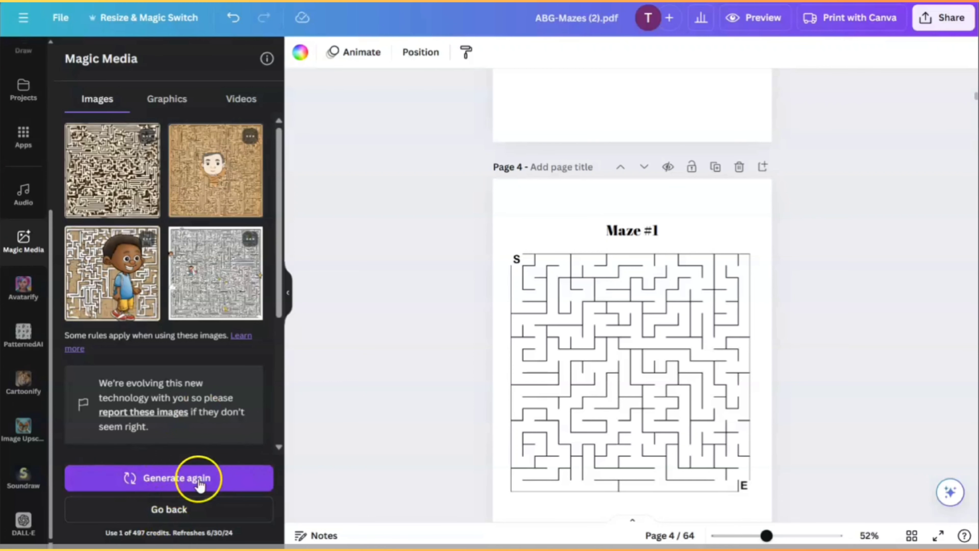
Step: Generate another set of images from the same Magic Media description, and return to the empty description form
{"action": "left_click", "coordinate": [200, 482]}
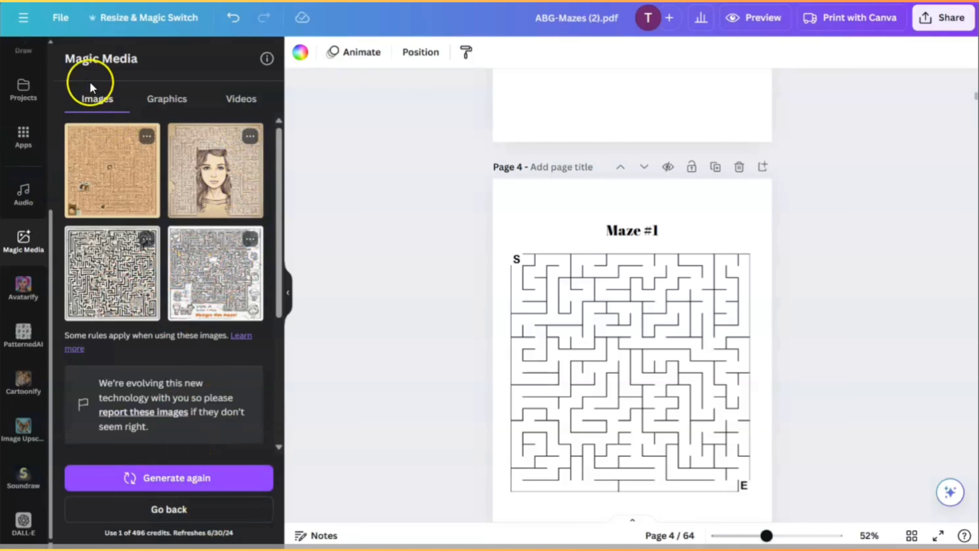
{"action": "left_click", "coordinate": [177, 512]}
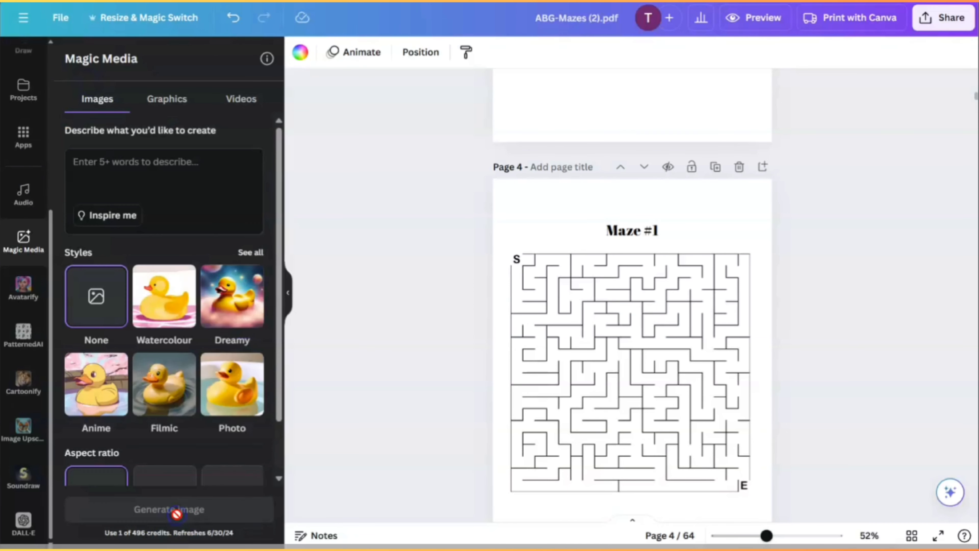
{"action": "type", "text": "P"}
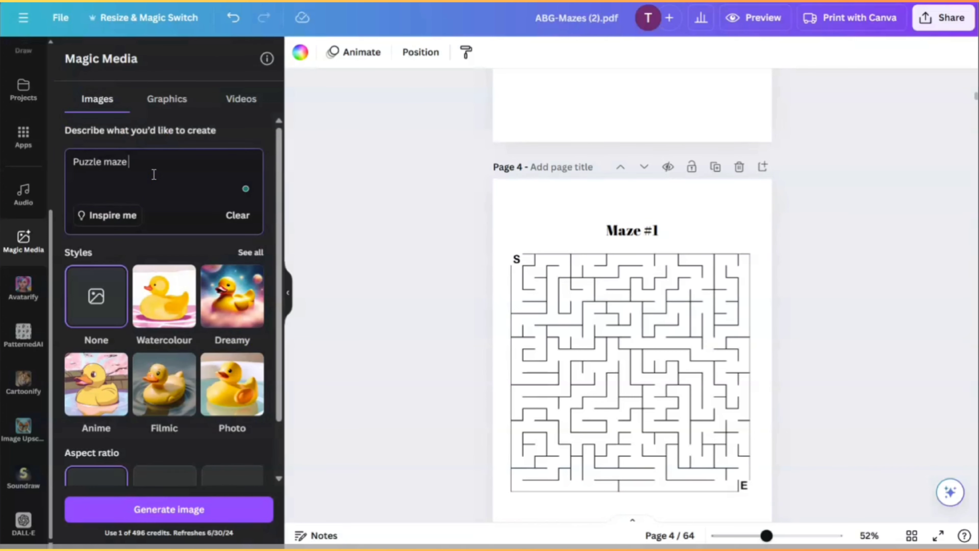
{"action": "type", "text": "uzzle ma"}
{"action": "key", "text": "BackSpace"}
{"action": "key", "text": "BackSpace"}
{"action": "key", "text": "BackSpace"}
{"action": "key", "text": "BackSpace"}
{"action": "key", "text": "BackSpace"}
{"action": "key", "text": "BackSpace"}
{"action": "key", "text": "BackSpace"}
{"action": "key", "text": "BackSpace"}
{"action": "key", "text": "BackSpace"}
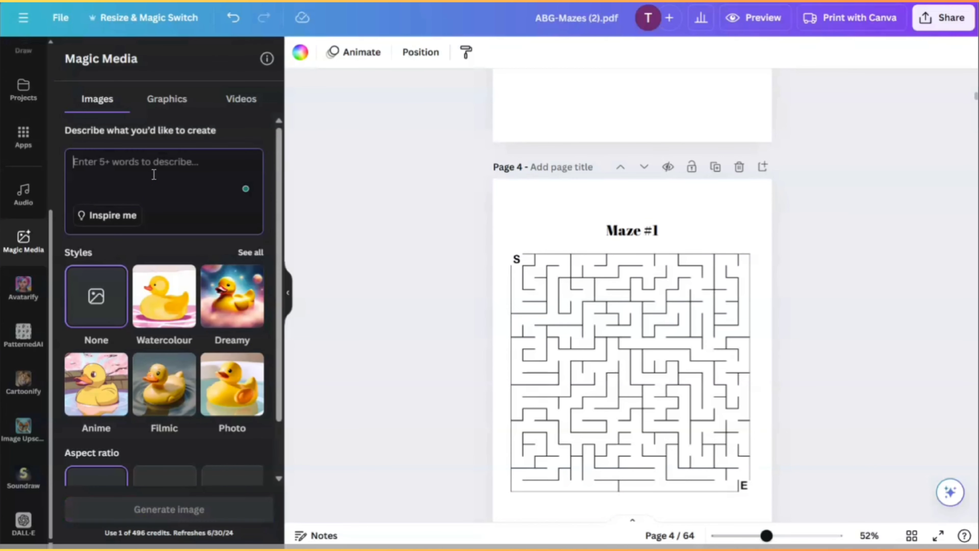
Step: Generate Magic Media images from the description "Blue puzzle maze" with no style selected
{"action": "type", "text": "Blue puzzle maze"}
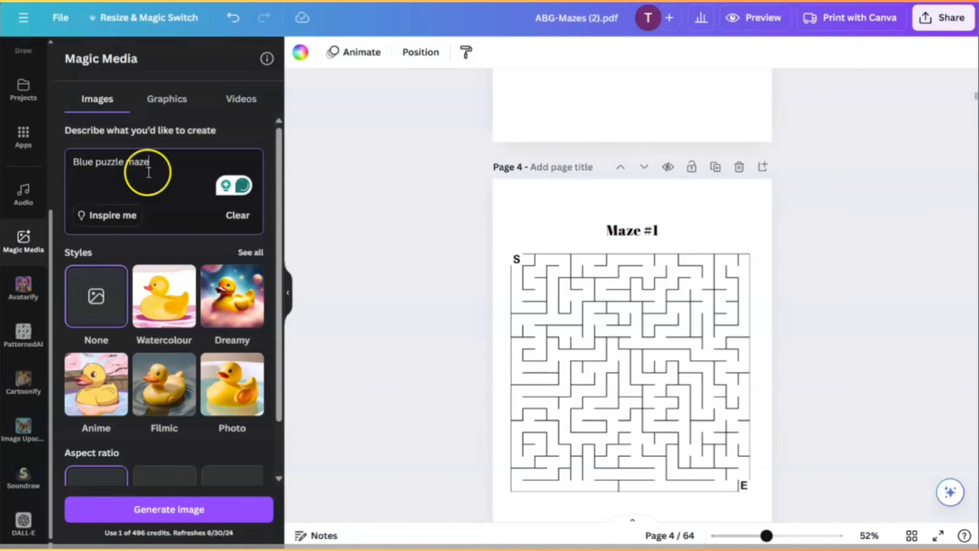
{"action": "left_click", "coordinate": [196, 510]}
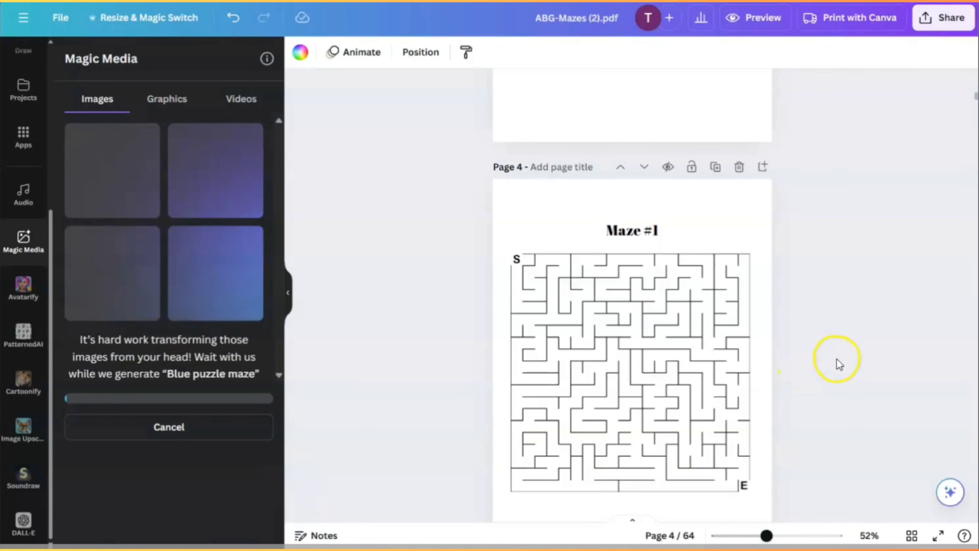
Step: Place the blue-and-orange generated maze image on blank page 2 and enlarge it to cover the whole page
{"action": "scroll", "coordinate": [836, 362], "scroll_direction": "up", "scroll_amount": 15}
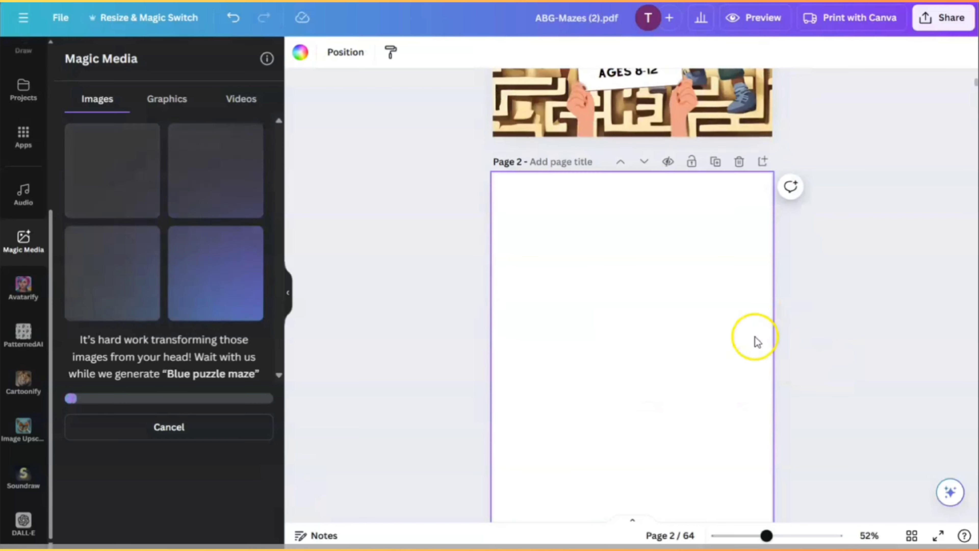
{"action": "scroll", "coordinate": [753, 340], "scroll_direction": "down", "scroll_amount": 2}
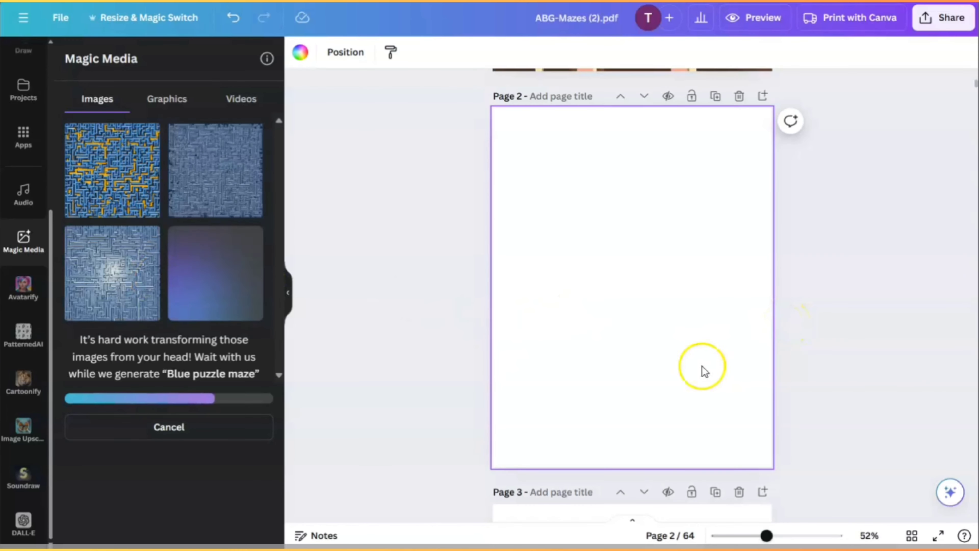
{"action": "left_click", "coordinate": [92, 173]}
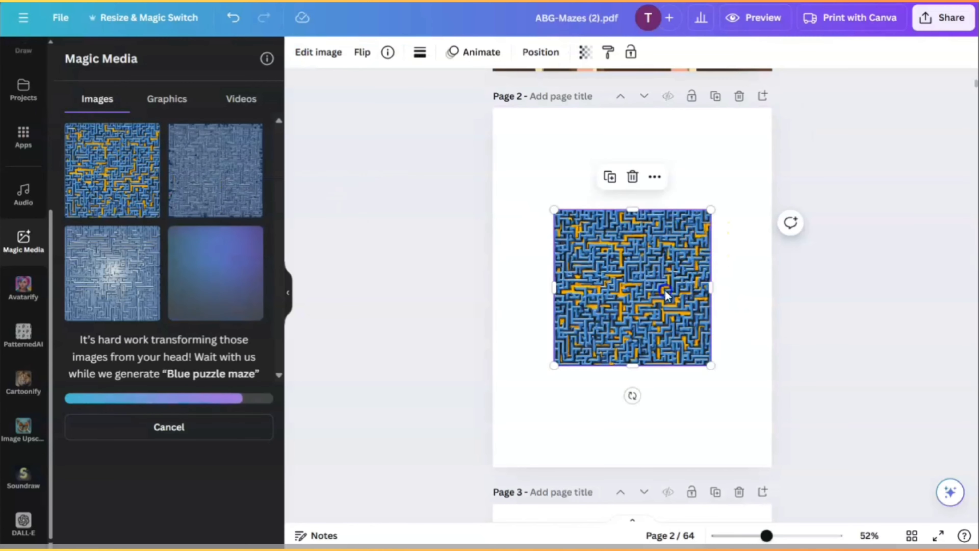
{"action": "left_click_drag", "start_coordinate": [666, 295], "coordinate": [581, 189]}
{"action": "left_click_drag", "start_coordinate": [627, 260], "coordinate": [864, 459]}
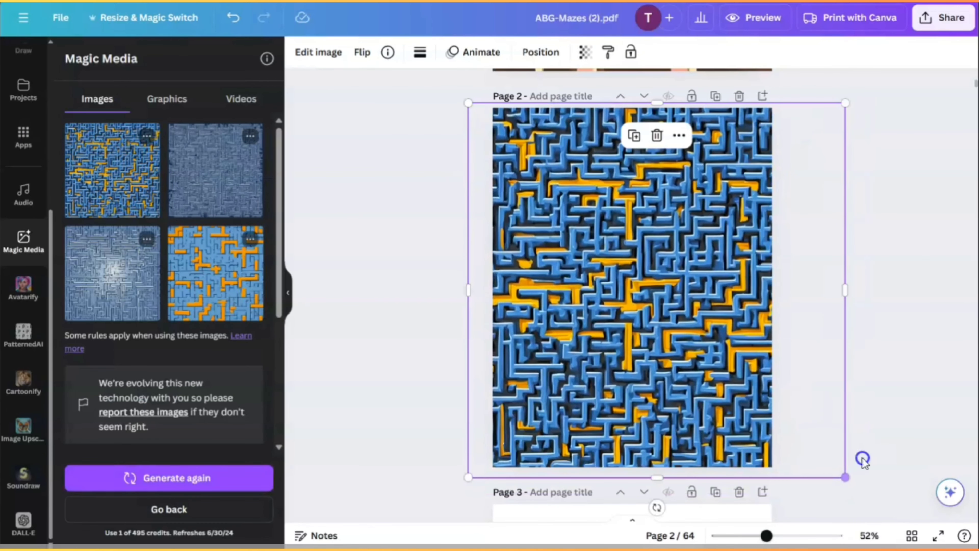
{"action": "left_click_drag", "start_coordinate": [713, 329], "coordinate": [689, 329]}
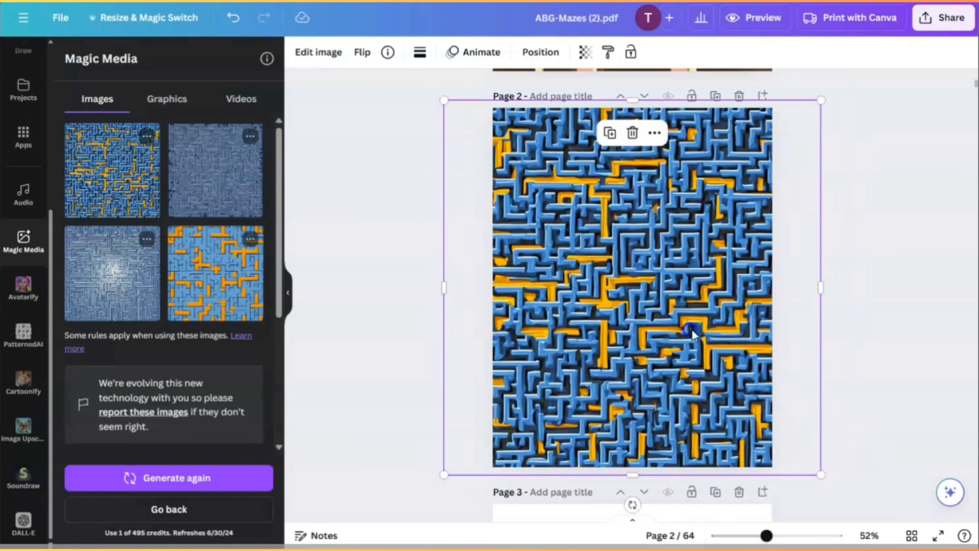
{"action": "left_click", "coordinate": [832, 358]}
Step: Search the elements for "ribbon banner" and place the light blue folded ribbon across the upper part of page 2
{"action": "scroll", "coordinate": [859, 372], "scroll_direction": "up", "scroll_amount": 5}
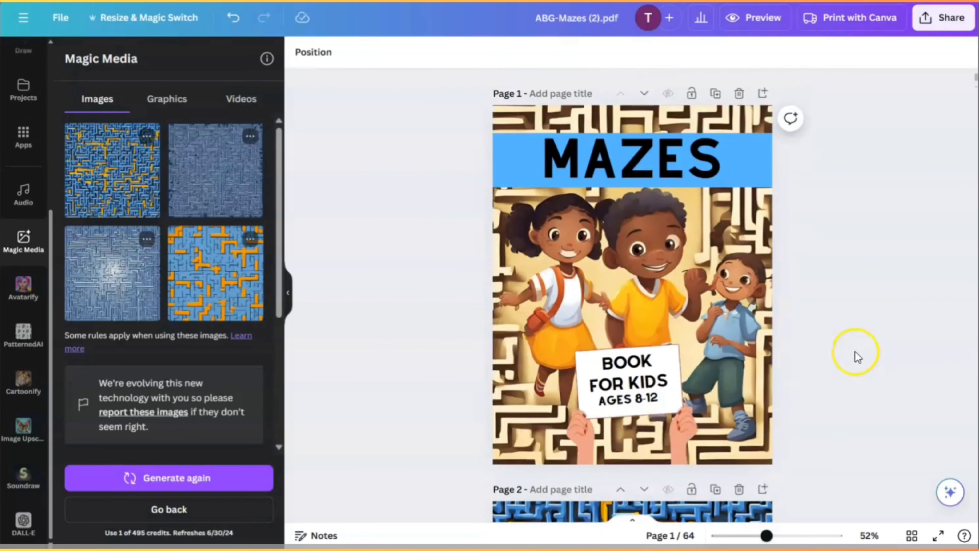
{"action": "scroll", "coordinate": [854, 356], "scroll_direction": "down", "scroll_amount": 5}
{"action": "scroll", "coordinate": [754, 236], "scroll_direction": "down", "scroll_amount": 2}
{"action": "scroll", "coordinate": [858, 300], "scroll_direction": "up", "scroll_amount": 3}
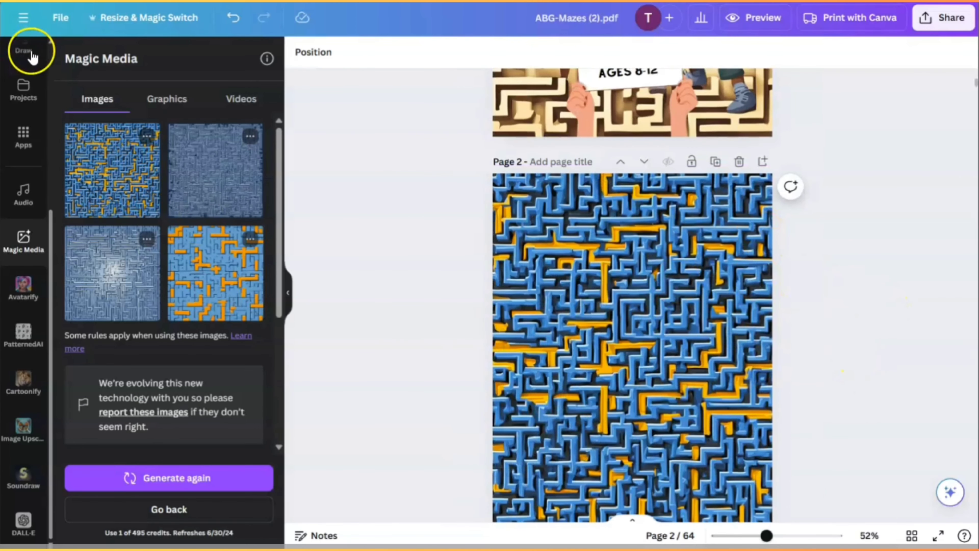
{"action": "scroll", "coordinate": [18, 115], "scroll_direction": "up", "scroll_amount": 3}
{"action": "left_click", "coordinate": [24, 104]}
{"action": "left_click", "coordinate": [128, 59]}
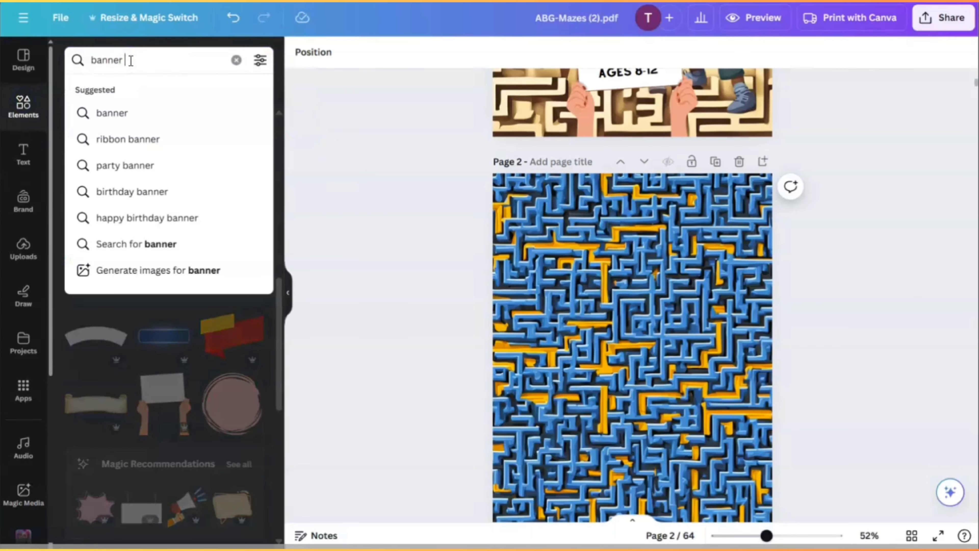
{"action": "left_click", "coordinate": [122, 138]}
{"action": "scroll", "coordinate": [208, 310], "scroll_direction": "down", "scroll_amount": 10}
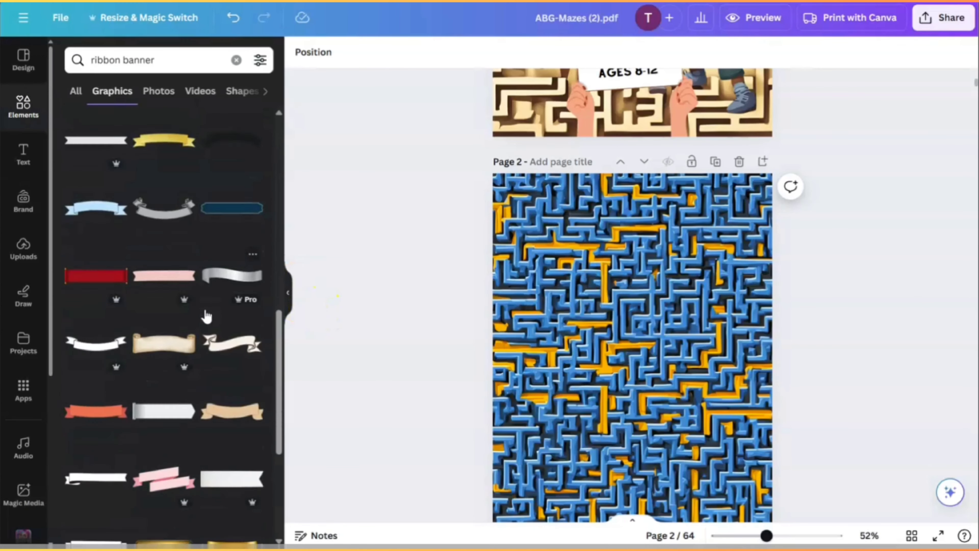
{"action": "left_click", "coordinate": [96, 205]}
{"action": "left_click_drag", "start_coordinate": [684, 343], "coordinate": [636, 214]}
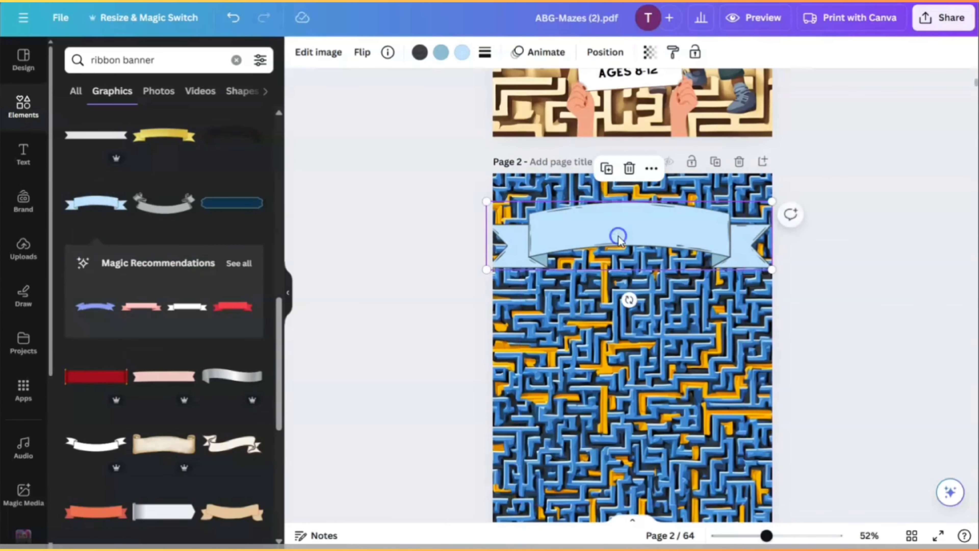
Step: Bring the MAZES title from page 1 onto the page 2 ribbon and reduce it to size 93.6
{"action": "scroll", "coordinate": [817, 359], "scroll_direction": "up", "scroll_amount": 5}
{"action": "scroll", "coordinate": [817, 360], "scroll_direction": "up", "scroll_amount": 3}
{"action": "left_click", "coordinate": [634, 158]}
{"action": "left_click_drag", "start_coordinate": [634, 158], "coordinate": [623, 350]}
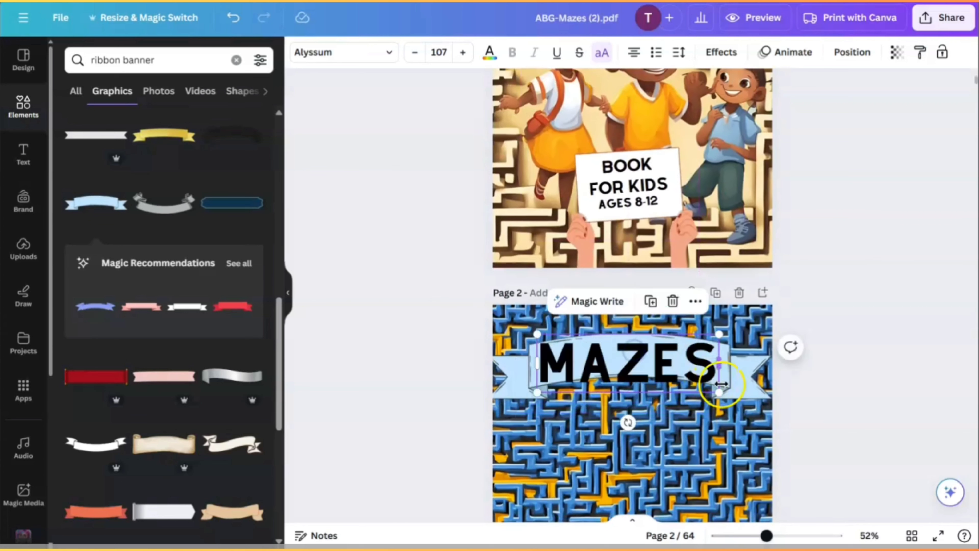
{"action": "left_click", "coordinate": [616, 380]}
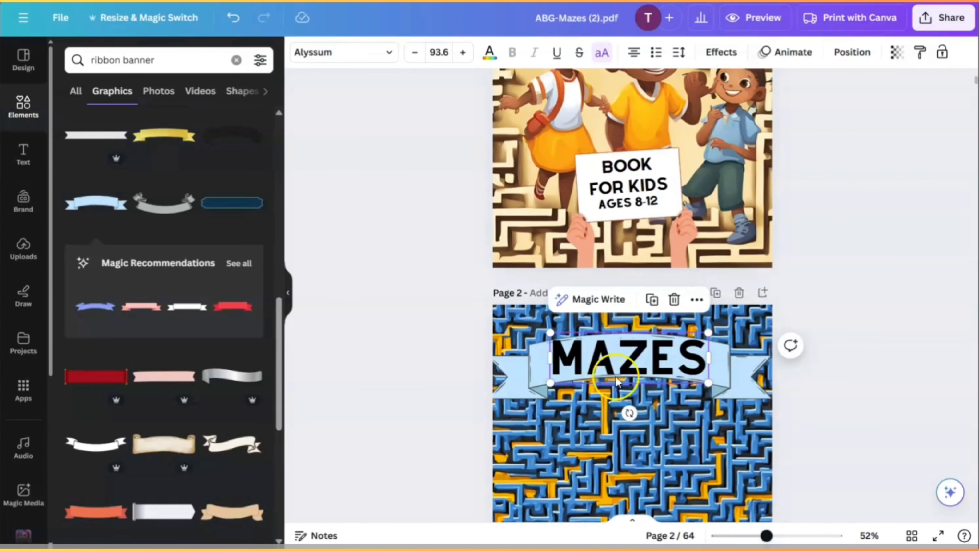
Step: Apply the Curve text shape to the MAZES title with a curve of 21 and fit it on the ribbon
{"action": "left_click", "coordinate": [730, 58]}
{"action": "scroll", "coordinate": [113, 466], "scroll_direction": "down", "scroll_amount": 1}
{"action": "left_click", "coordinate": [171, 501]}
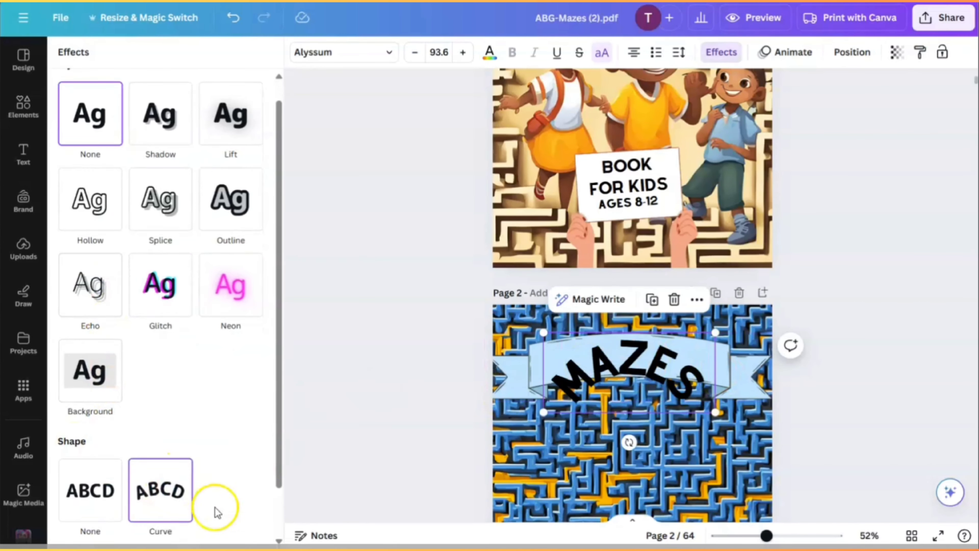
{"action": "scroll", "coordinate": [214, 510], "scroll_direction": "down", "scroll_amount": 1}
{"action": "left_click_drag", "start_coordinate": [184, 519], "coordinate": [159, 519]}
{"action": "left_click", "coordinate": [644, 364]}
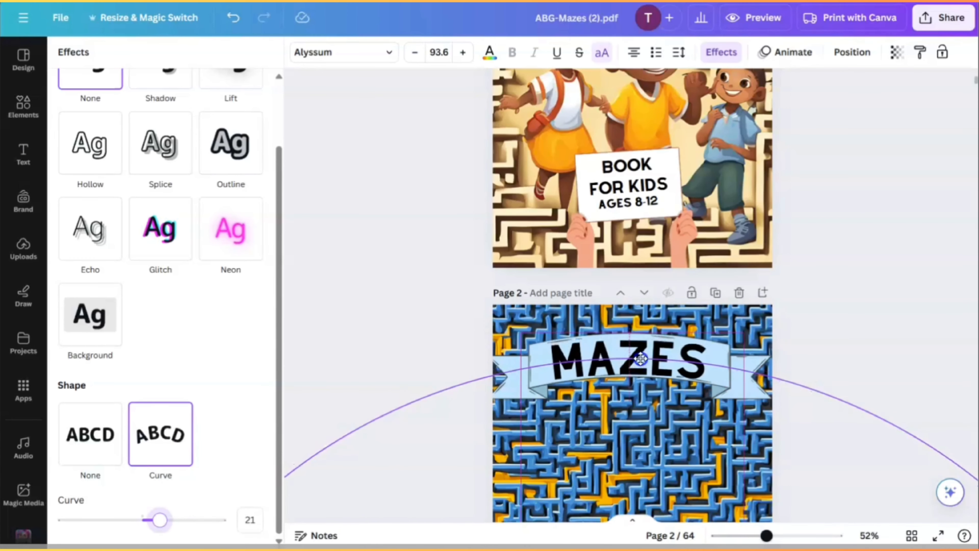
Step: Add the plain light blue curved ribbon banner near the bottom of page 2 and enlarge it to most of the page width
{"action": "left_click", "coordinate": [833, 390]}
{"action": "scroll", "coordinate": [830, 396], "scroll_direction": "down", "scroll_amount": 5}
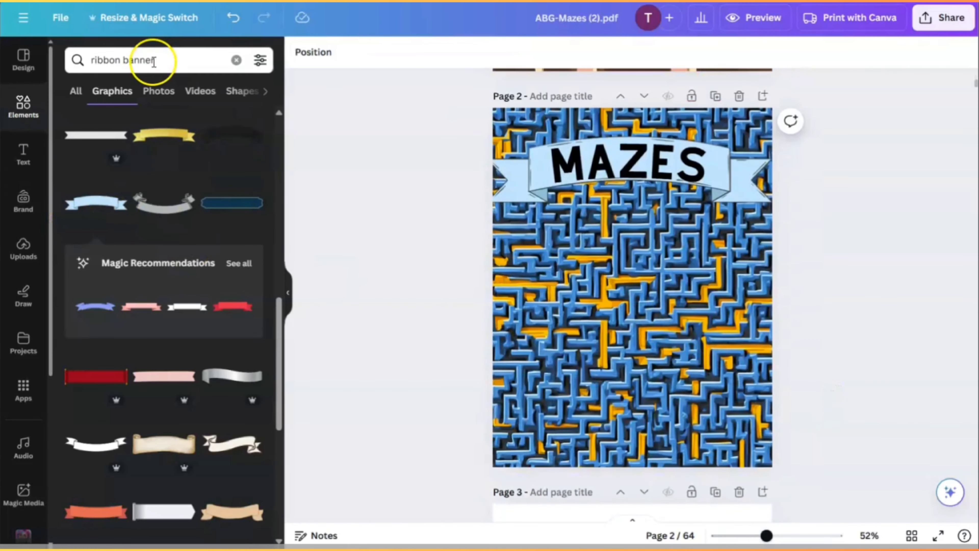
{"action": "scroll", "coordinate": [203, 411], "scroll_direction": "down", "scroll_amount": 5}
{"action": "scroll", "coordinate": [206, 419], "scroll_direction": "down", "scroll_amount": 4}
{"action": "left_click", "coordinate": [127, 376]}
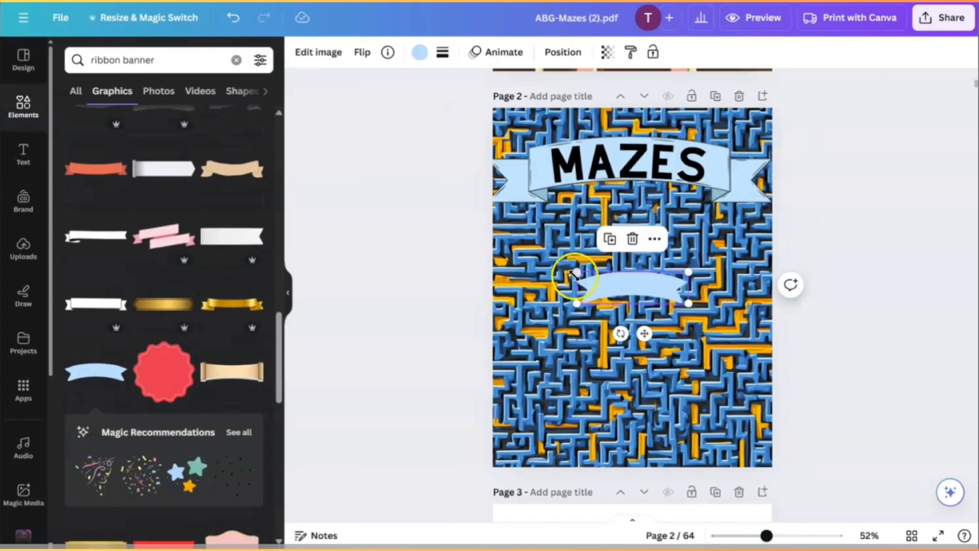
{"action": "left_click_drag", "start_coordinate": [633, 293], "coordinate": [638, 424]}
{"action": "left_click_drag", "start_coordinate": [743, 424], "coordinate": [753, 428]}
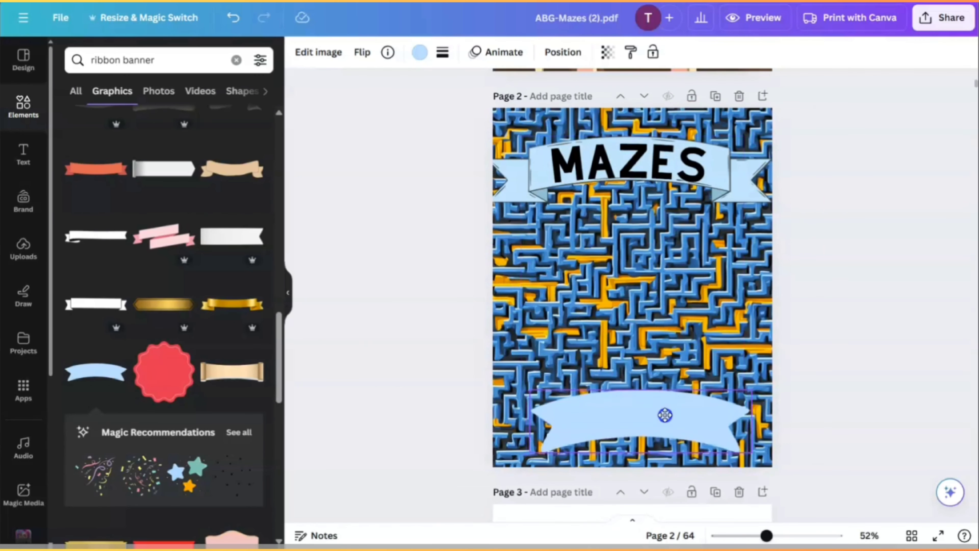
Step: Duplicate the curved MAZES title onto the lower banner and change the copy's text to "AGES 8-12"
{"action": "left_click", "coordinate": [635, 162]}
{"action": "left_click", "coordinate": [652, 103]}
{"action": "left_click_drag", "start_coordinate": [632, 166], "coordinate": [639, 408]}
{"action": "double_click", "coordinate": [641, 407]}
{"action": "type", "text": "AGES 6-12"}
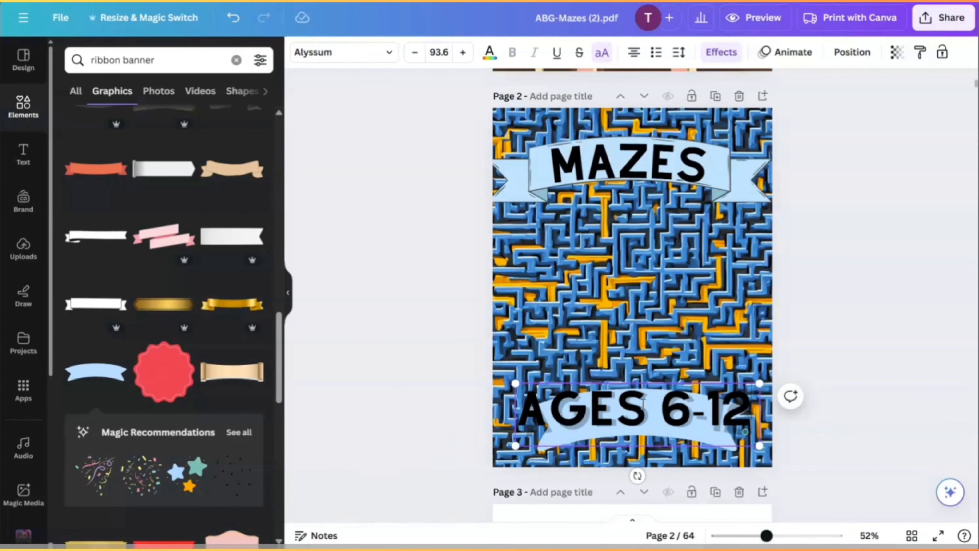
{"action": "scroll", "coordinate": [787, 278], "scroll_direction": "up", "scroll_amount": 1}
{"action": "scroll", "coordinate": [655, 309], "scroll_direction": "down", "scroll_amount": 4}
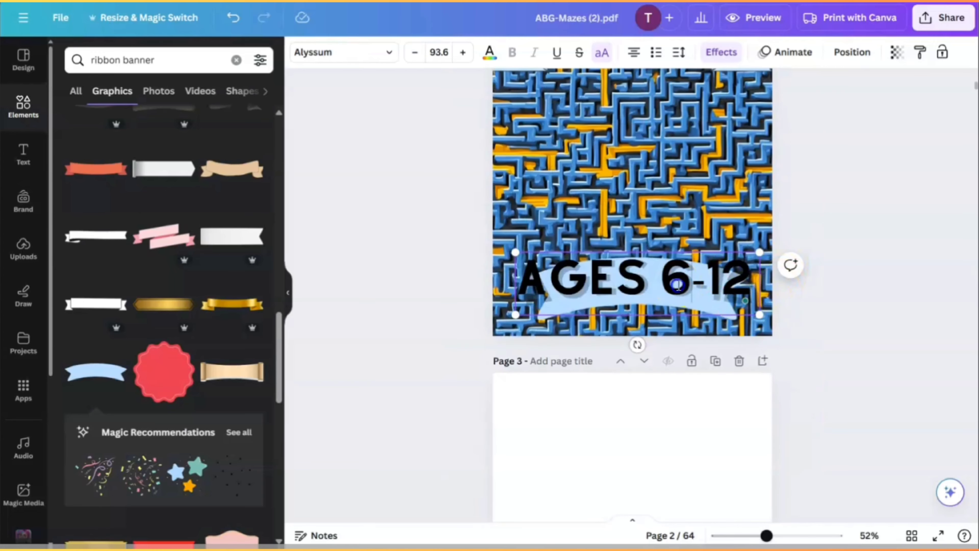
{"action": "left_click", "coordinate": [681, 293]}
{"action": "key", "text": "BackSpace"}
{"action": "type", "text": "8"}
Step: Shrink the "AGES 8-12" text and center it within the lower banner
{"action": "left_click_drag", "start_coordinate": [517, 253], "coordinate": [570, 267]}
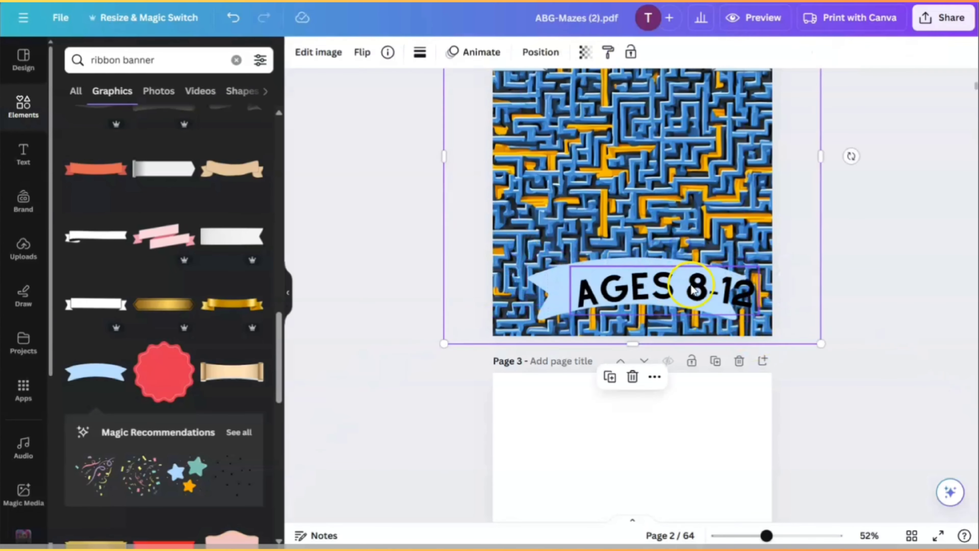
{"action": "left_click_drag", "start_coordinate": [665, 290], "coordinate": [637, 287]}
{"action": "left_click_drag", "start_coordinate": [732, 265], "coordinate": [711, 274]}
{"action": "left_click", "coordinate": [813, 266]}
{"action": "scroll", "coordinate": [826, 291], "scroll_direction": "up", "scroll_amount": 4}
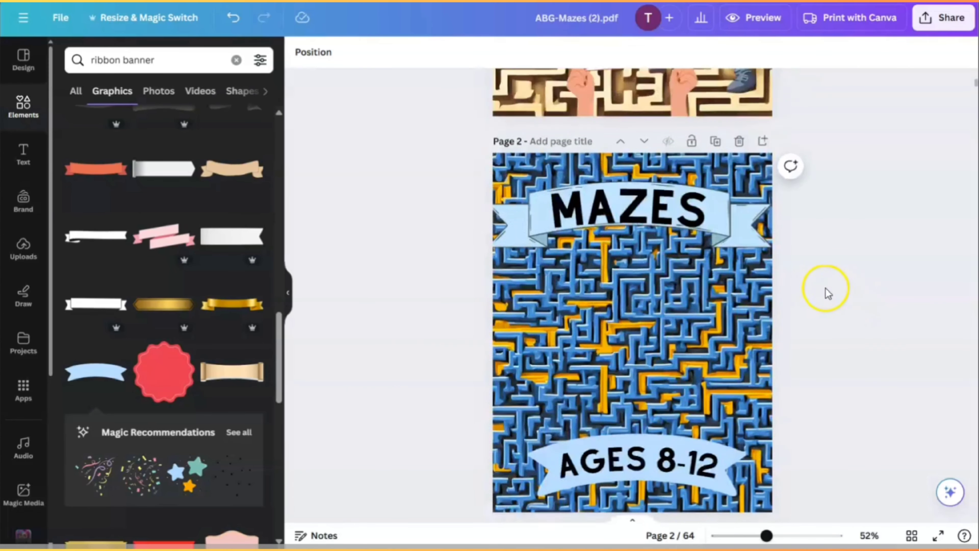
Step: Duplicate the MAZES title, change the copy to "BOOK FOR KIDS" at size 48, and center it below the upper ribbon
{"action": "scroll", "coordinate": [826, 290], "scroll_direction": "down", "scroll_amount": 1}
{"action": "left_click", "coordinate": [18, 156]}
{"action": "left_click", "coordinate": [649, 156]}
{"action": "left_click", "coordinate": [653, 103]}
{"action": "left_click_drag", "start_coordinate": [654, 166], "coordinate": [652, 207]}
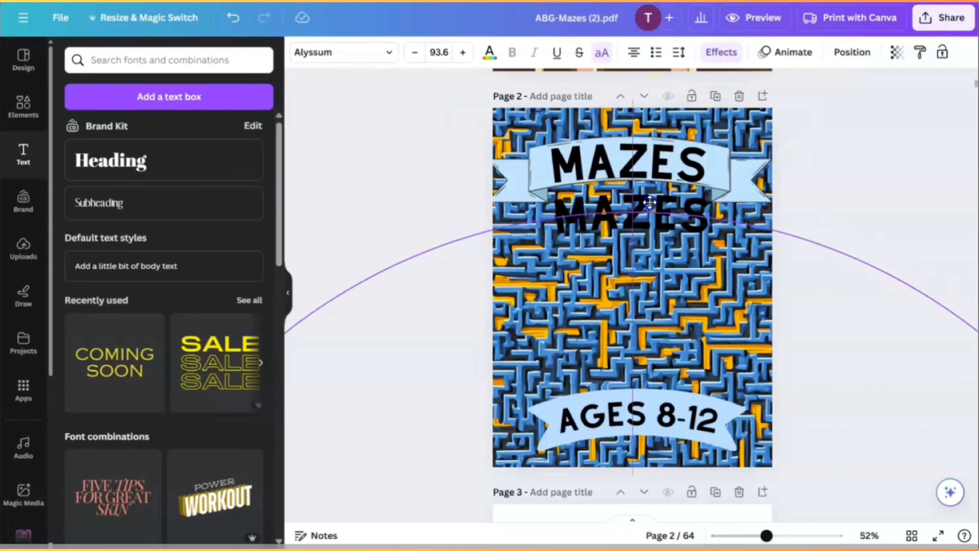
{"action": "double_click", "coordinate": [652, 206]}
{"action": "type", "text": "BOOK FOR KIDS"}
{"action": "left_click_drag", "start_coordinate": [823, 266], "coordinate": [637, 227]}
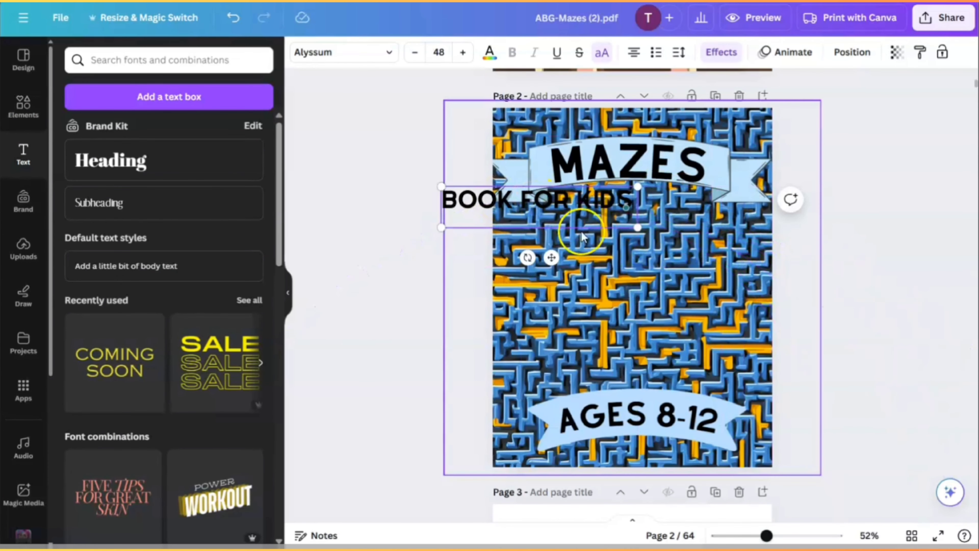
{"action": "left_click_drag", "start_coordinate": [540, 208], "coordinate": [633, 213]}
Step: Color the "BOOK FOR KIDS" text white and enlarge it to size 57.7
{"action": "left_click", "coordinate": [499, 63]}
{"action": "left_click", "coordinate": [107, 166]}
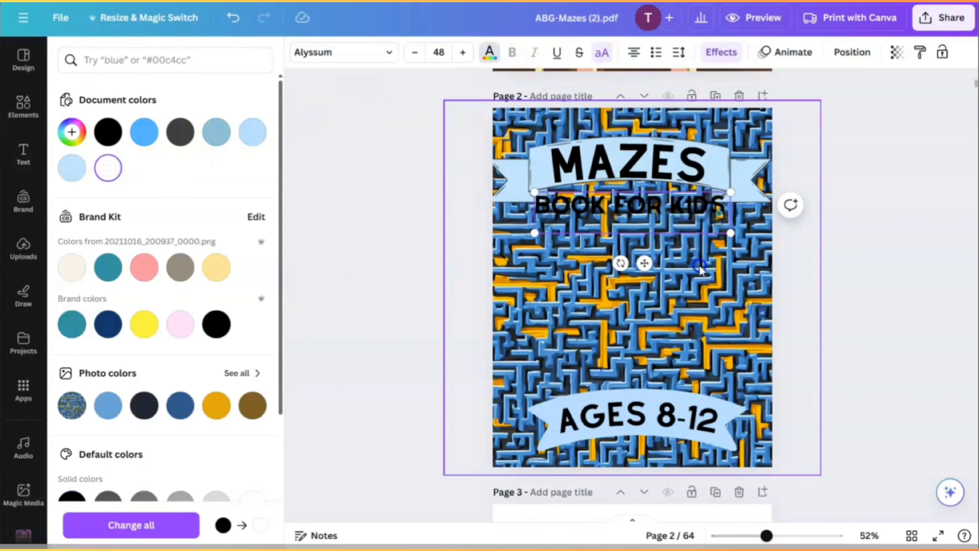
{"action": "left_click", "coordinate": [669, 214]}
{"action": "left_click", "coordinate": [490, 52]}
{"action": "left_click", "coordinate": [108, 168]}
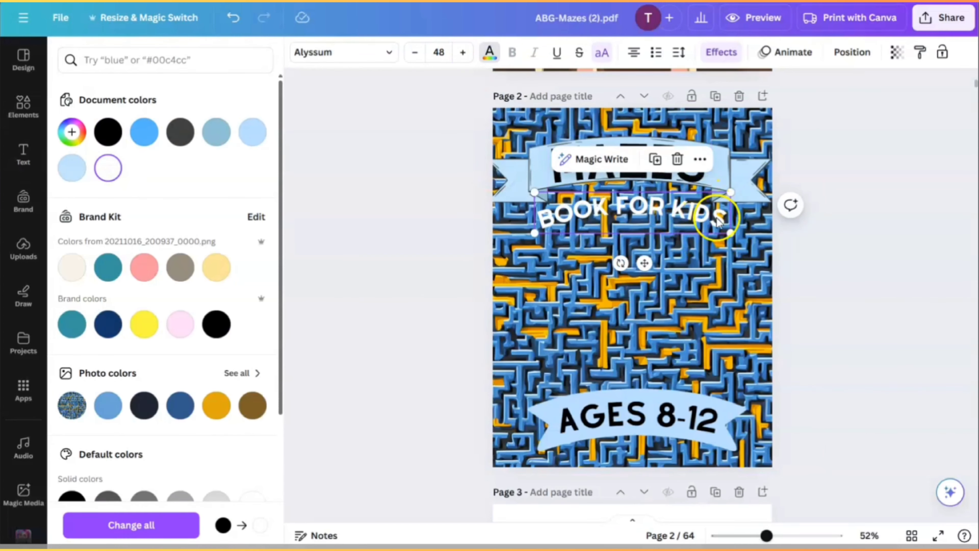
{"action": "left_click_drag", "start_coordinate": [730, 232], "coordinate": [739, 272]}
Step: Apply a bright blue Background effect to the "BOOK FOR KIDS" text and reduce it to size 46.7
{"action": "left_click", "coordinate": [721, 52]}
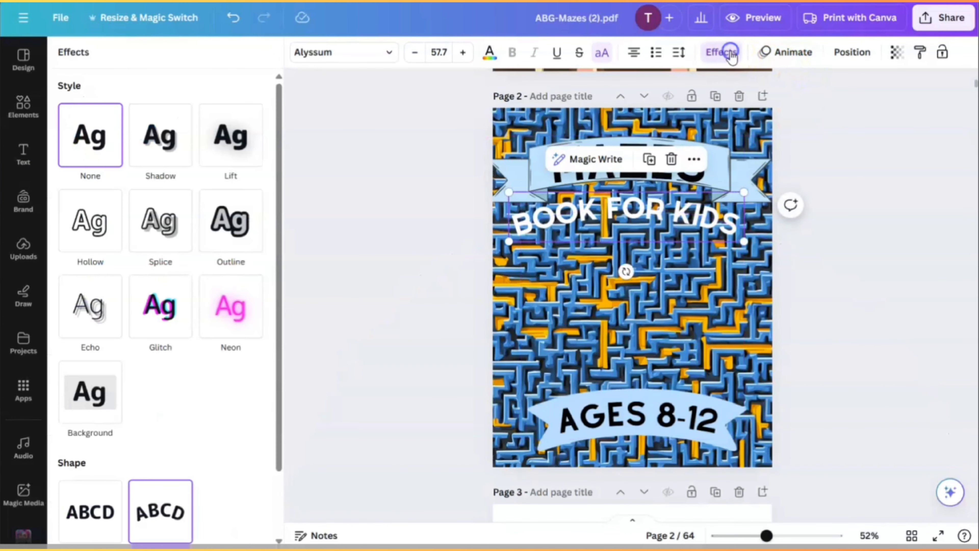
{"action": "left_click", "coordinate": [79, 384]}
{"action": "scroll", "coordinate": [102, 411], "scroll_direction": "down", "scroll_amount": 5}
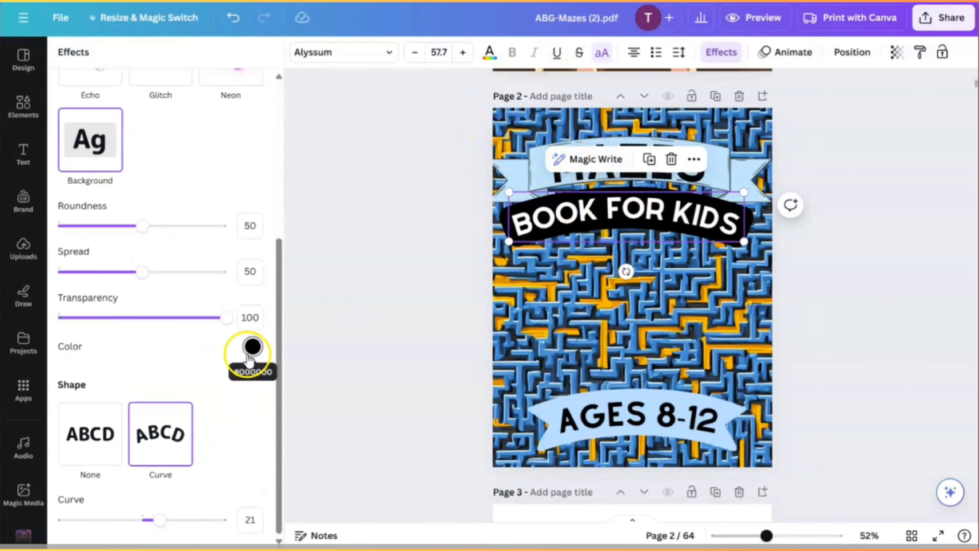
{"action": "left_click", "coordinate": [253, 346]}
{"action": "left_click", "coordinate": [231, 166]}
{"action": "left_click", "coordinate": [135, 166]}
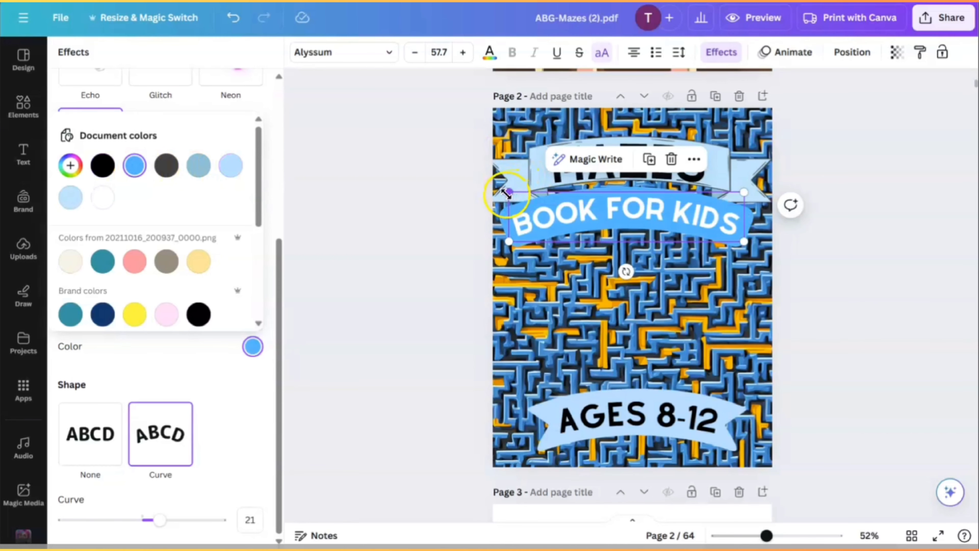
{"action": "left_click_drag", "start_coordinate": [506, 194], "coordinate": [537, 198]}
Step: Change the "BOOK FOR KIDS" background color to yellow and its text color to black
{"action": "left_click", "coordinate": [252, 346]}
{"action": "scroll", "coordinate": [158, 305], "scroll_direction": "down", "scroll_amount": 5}
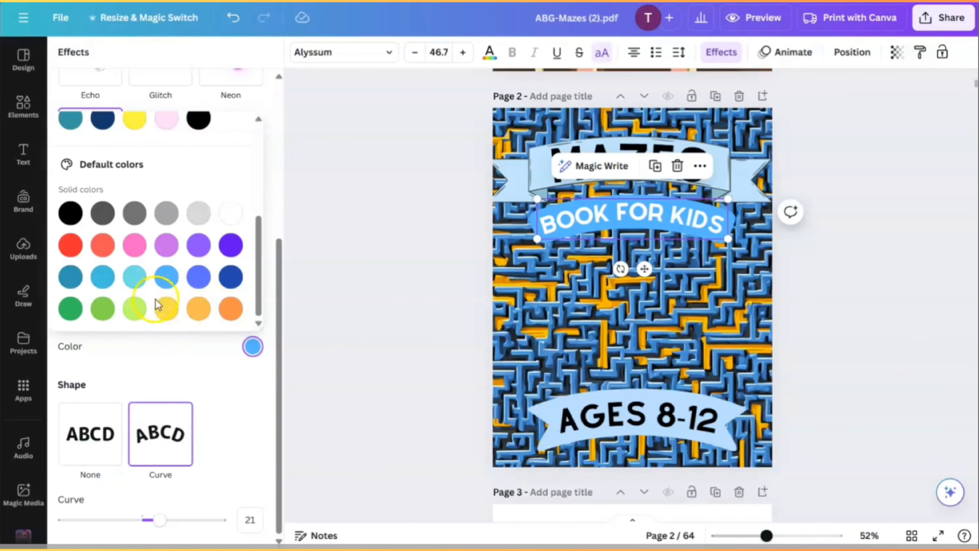
{"action": "left_click", "coordinate": [159, 305]}
{"action": "left_click", "coordinate": [490, 54]}
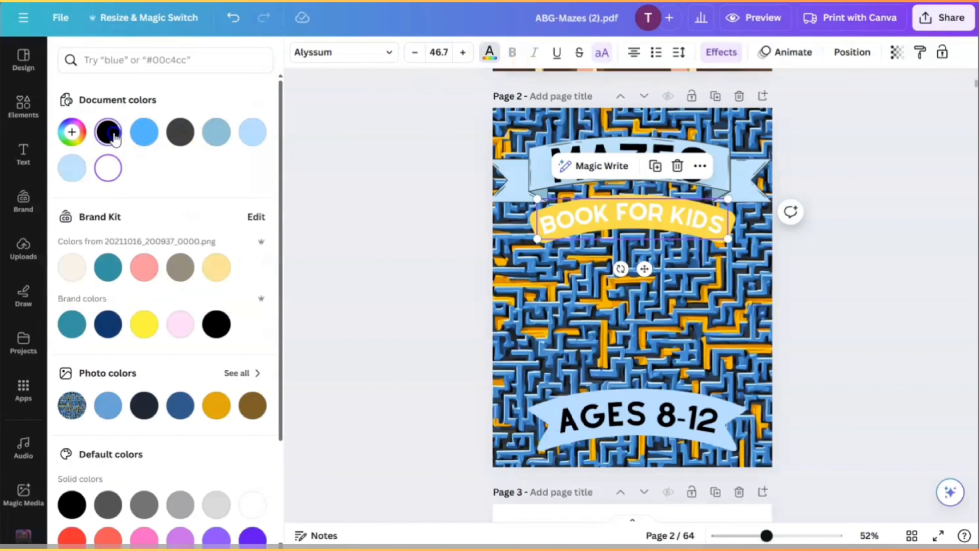
{"action": "left_click", "coordinate": [880, 357]}
Step: Search the graphics for "boys and girls" and add the illustration of four children standing in a row to page 2
{"action": "left_click", "coordinate": [22, 104]}
{"action": "left_click", "coordinate": [233, 59]}
{"action": "type", "text": "chi"}
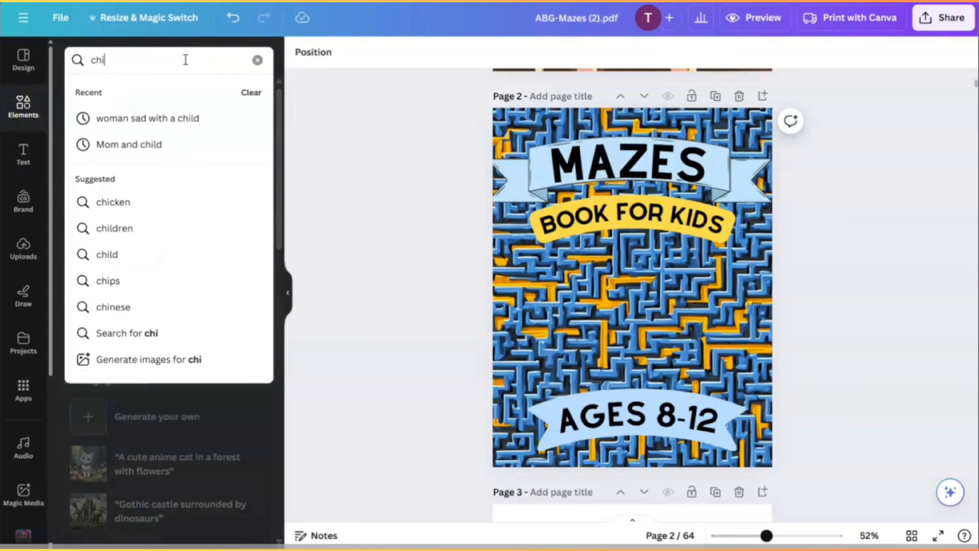
{"action": "key", "text": "BackSpace"}
{"action": "key", "text": "BackSpace"}
{"action": "key", "text": "BackSpace"}
{"action": "type", "text": "boys and girls"}
{"action": "key", "text": "Return"}
{"action": "left_click", "coordinate": [250, 160]}
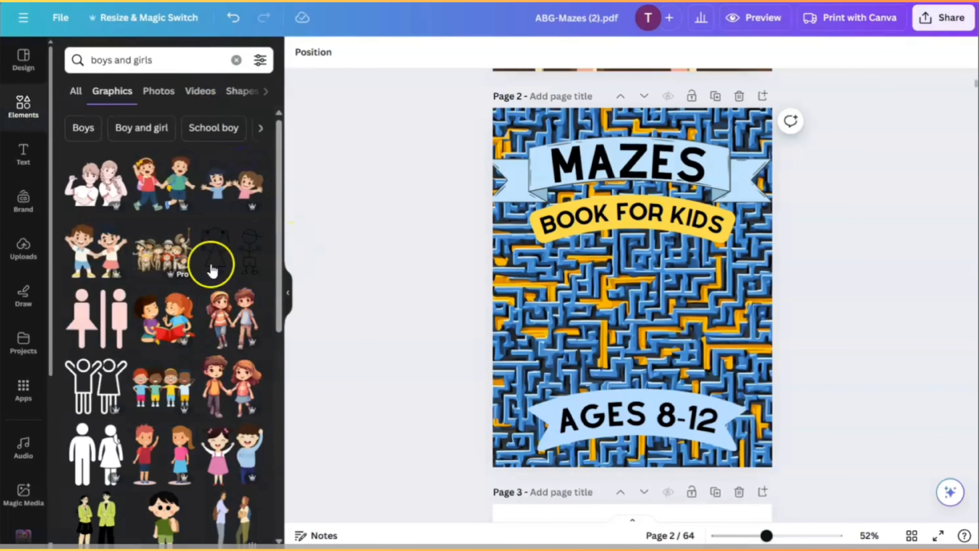
{"action": "scroll", "coordinate": [205, 303], "scroll_direction": "down", "scroll_amount": 2}
{"action": "left_click", "coordinate": [162, 320]}
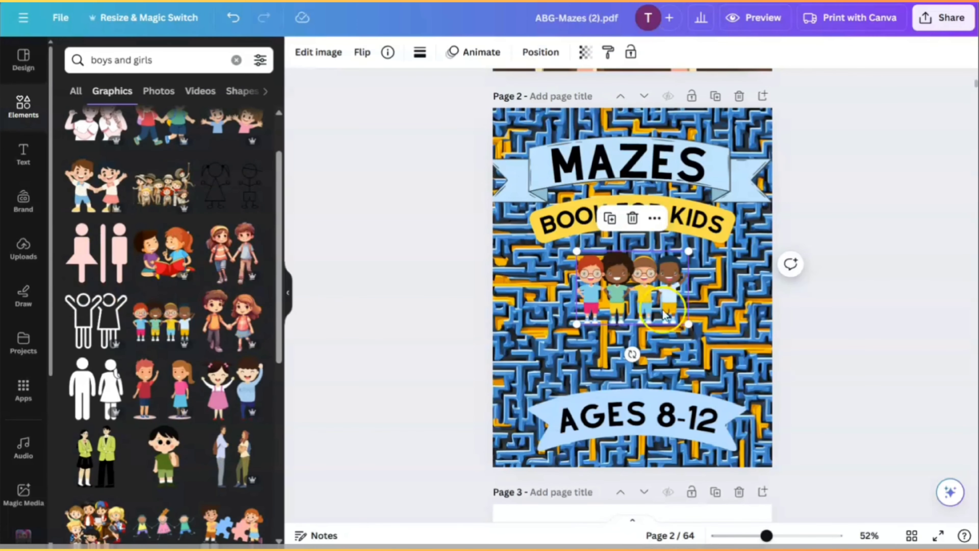
Step: Enlarge the four-children illustration to nearly the page width and center it between "BOOK FOR KIDS" and the lower banner
{"action": "left_click_drag", "start_coordinate": [695, 333], "coordinate": [871, 447]}
{"action": "left_click_drag", "start_coordinate": [831, 372], "coordinate": [747, 364]}
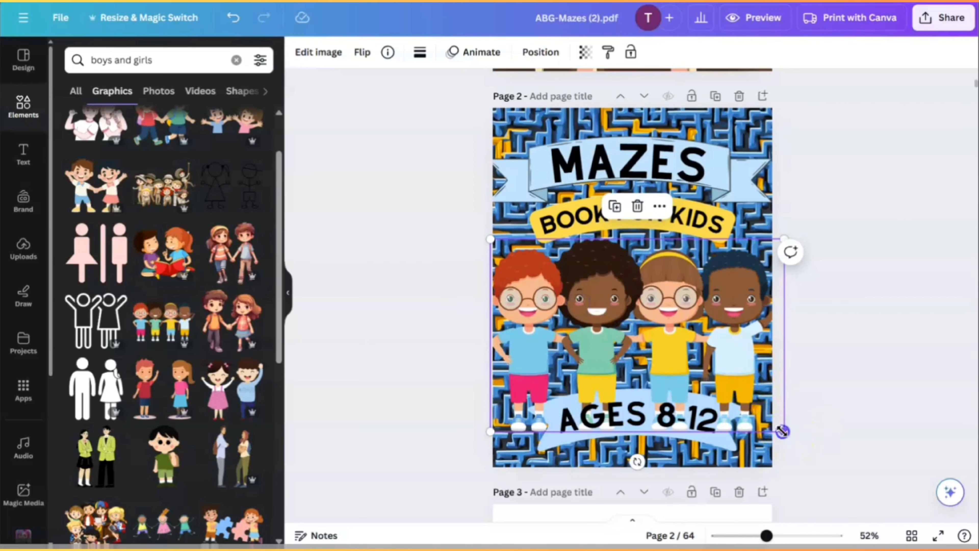
{"action": "left_click_drag", "start_coordinate": [781, 430], "coordinate": [752, 406]}
{"action": "left_click_drag", "start_coordinate": [620, 296], "coordinate": [632, 296]}
{"action": "left_click", "coordinate": [704, 304]}
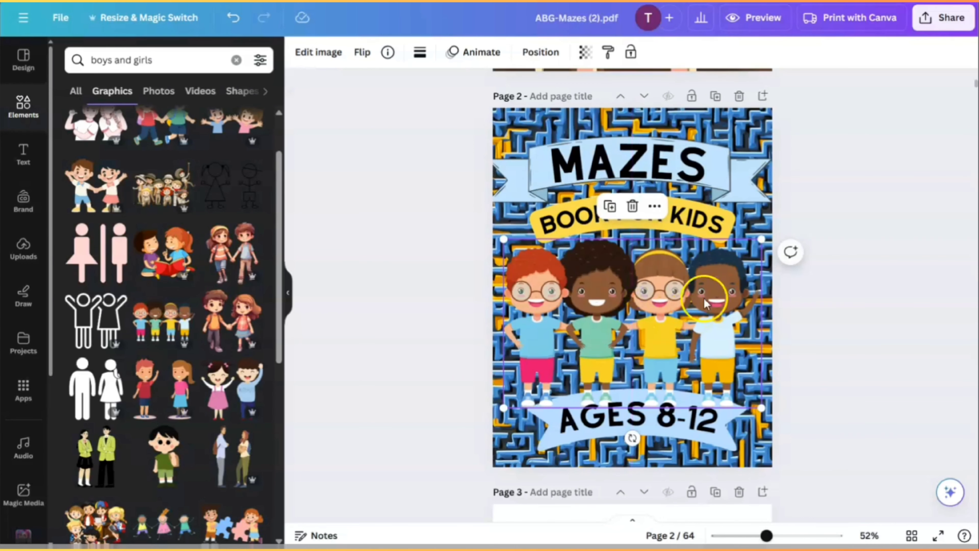
Step: Move the four-children illustration one layer backward on page 2 so it sits behind the "AGES 8-12" banner
{"action": "left_click", "coordinate": [541, 54]}
{"action": "left_click", "coordinate": [218, 86]}
{"action": "left_click", "coordinate": [894, 321]}
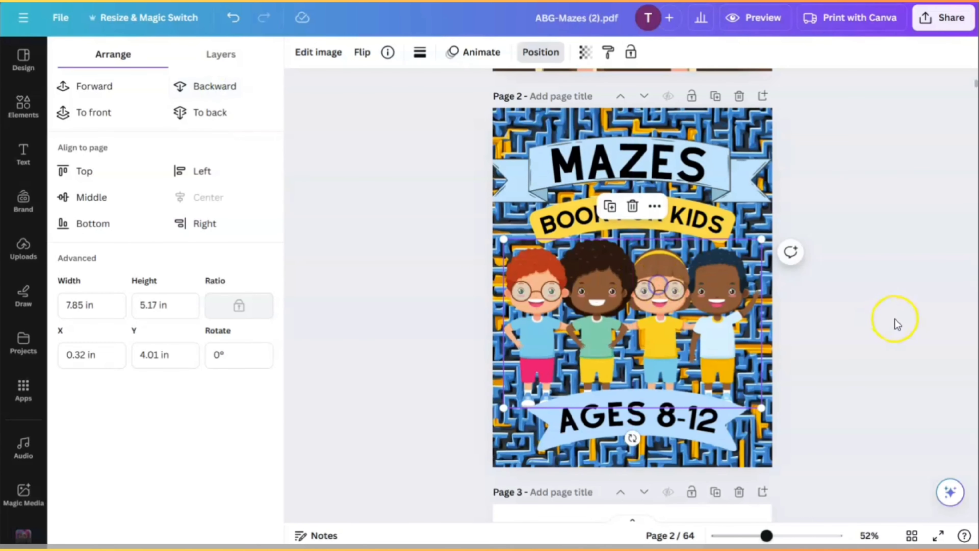
{"action": "left_click", "coordinate": [814, 338]}
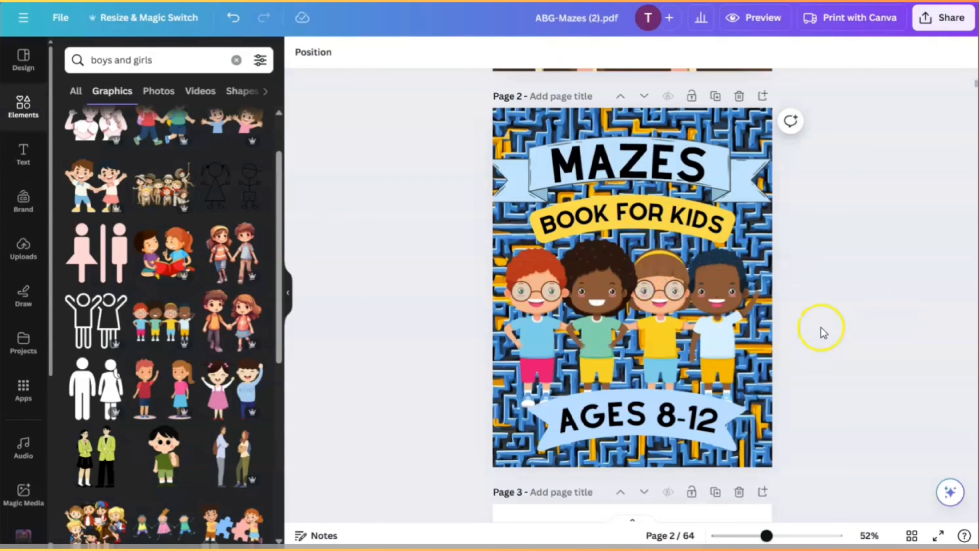
{"action": "left_click", "coordinate": [610, 320]}
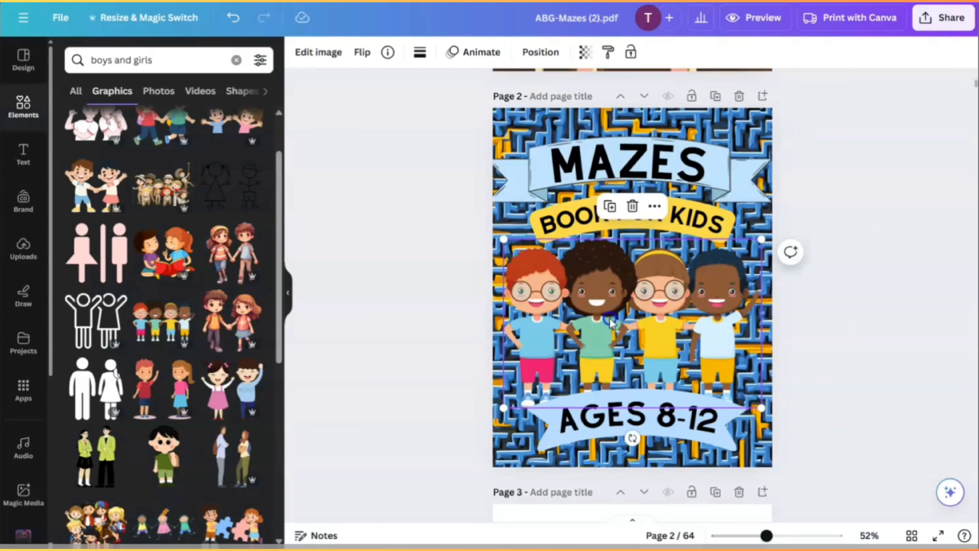
{"action": "left_click", "coordinate": [863, 378]}
Step: Duplicate the blue maze background of page 2 and place the copy on page 3, covering the whole page
{"action": "scroll", "coordinate": [832, 378], "scroll_direction": "up", "scroll_amount": 10}
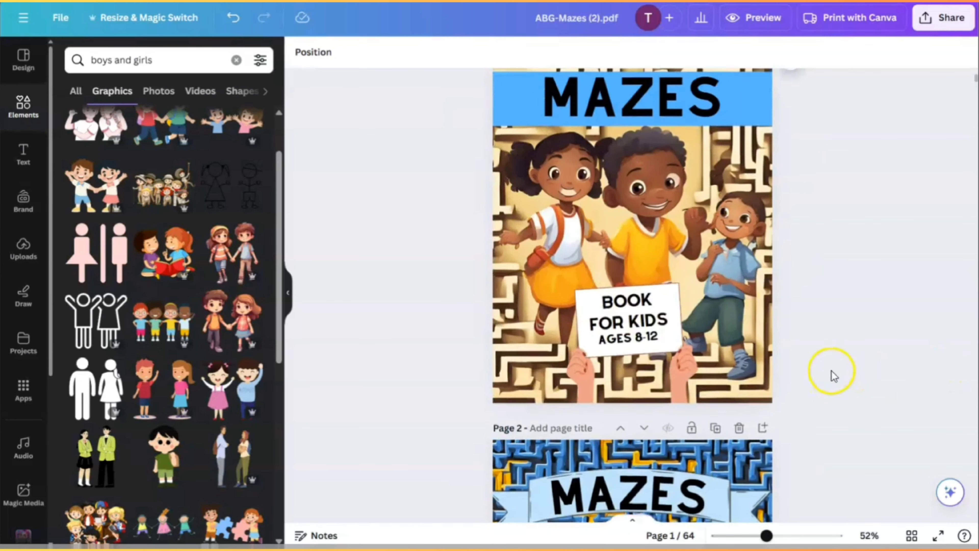
{"action": "scroll", "coordinate": [834, 376], "scroll_direction": "down", "scroll_amount": 7}
{"action": "scroll", "coordinate": [833, 376], "scroll_direction": "down", "scroll_amount": 8}
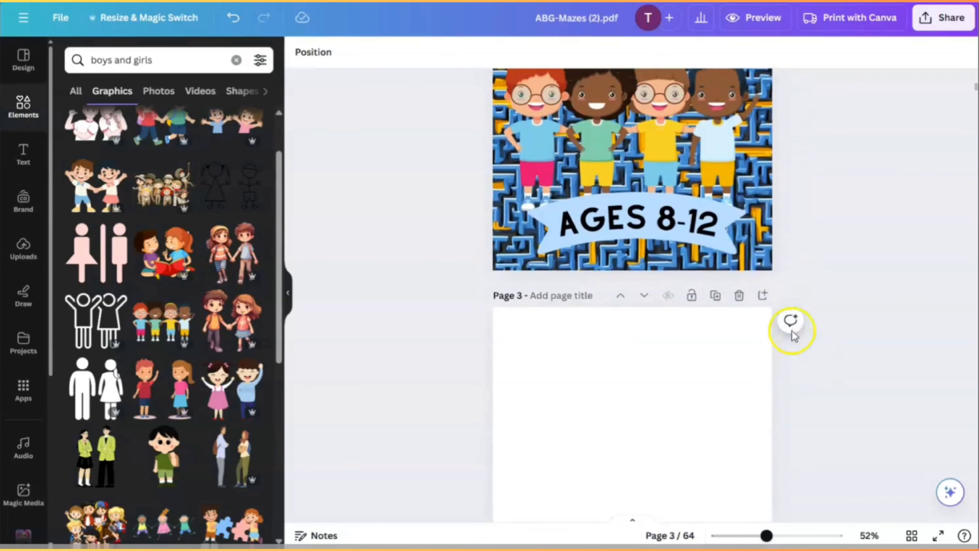
{"action": "left_click", "coordinate": [763, 249]}
{"action": "scroll", "coordinate": [892, 283], "scroll_direction": "up", "scroll_amount": 5}
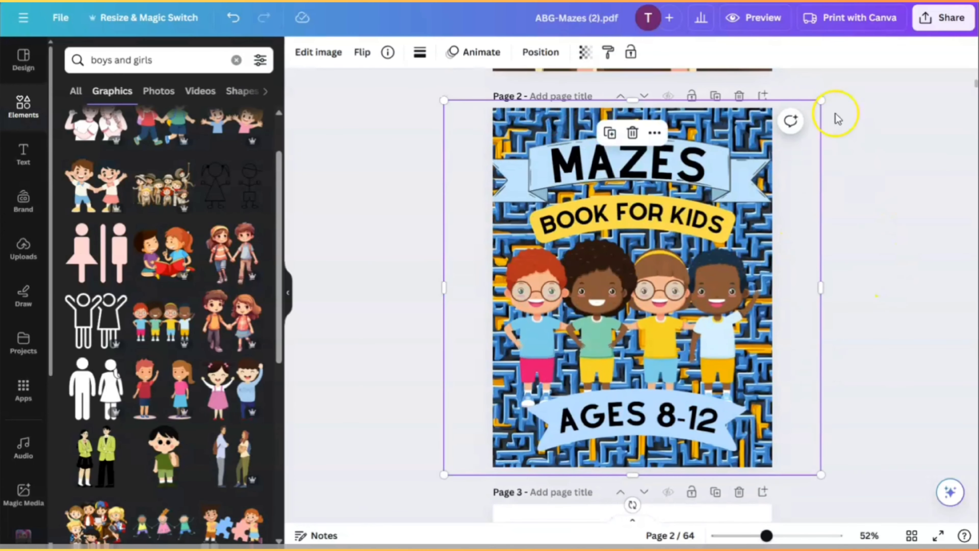
{"action": "left_click", "coordinate": [609, 135]}
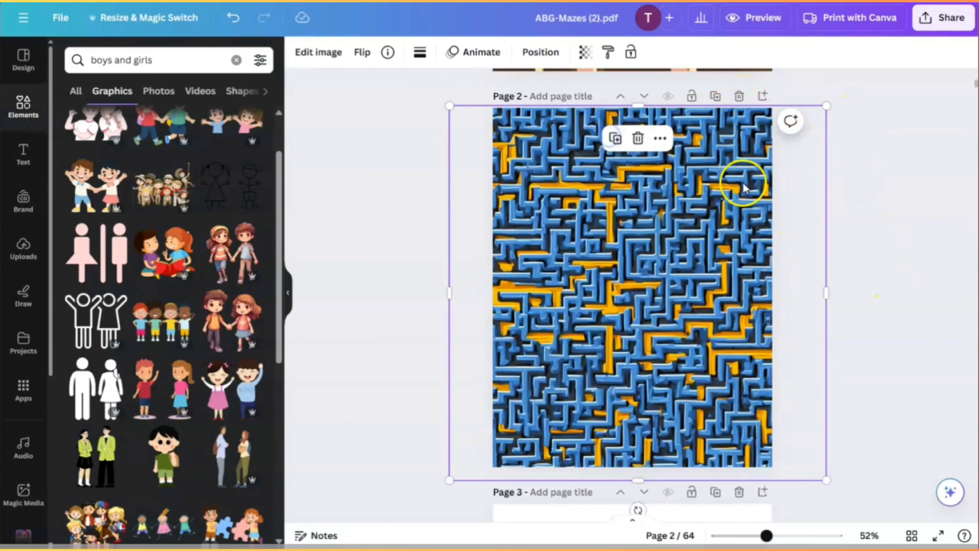
{"action": "left_click_drag", "start_coordinate": [743, 175], "coordinate": [814, 347]}
{"action": "scroll", "coordinate": [752, 206], "scroll_direction": "down", "scroll_amount": 4}
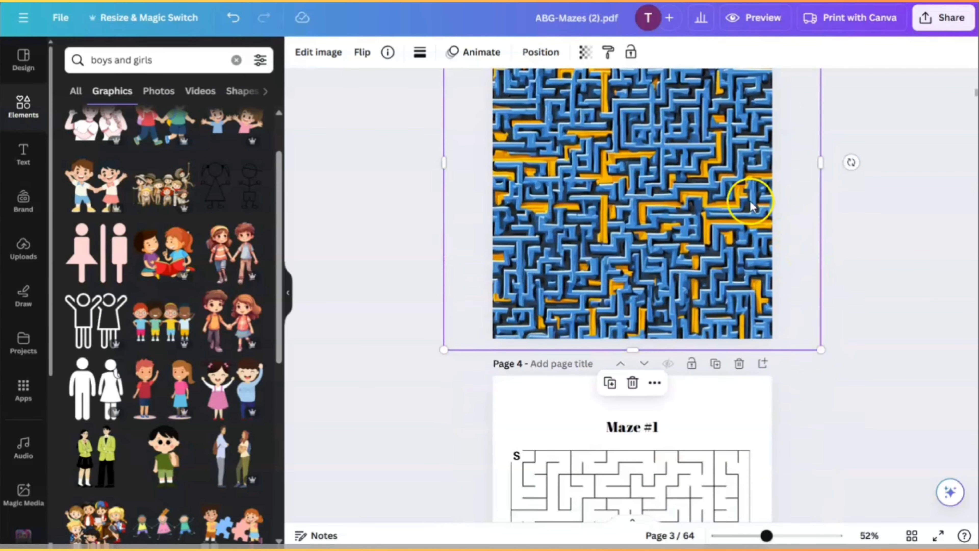
{"action": "left_click", "coordinate": [936, 311]}
Step: Look through the covers and the first maze pages to find puzzle pages usable as sample images
{"action": "scroll", "coordinate": [891, 350], "scroll_direction": "up", "scroll_amount": 10}
{"action": "scroll", "coordinate": [893, 356], "scroll_direction": "down", "scroll_amount": 5}
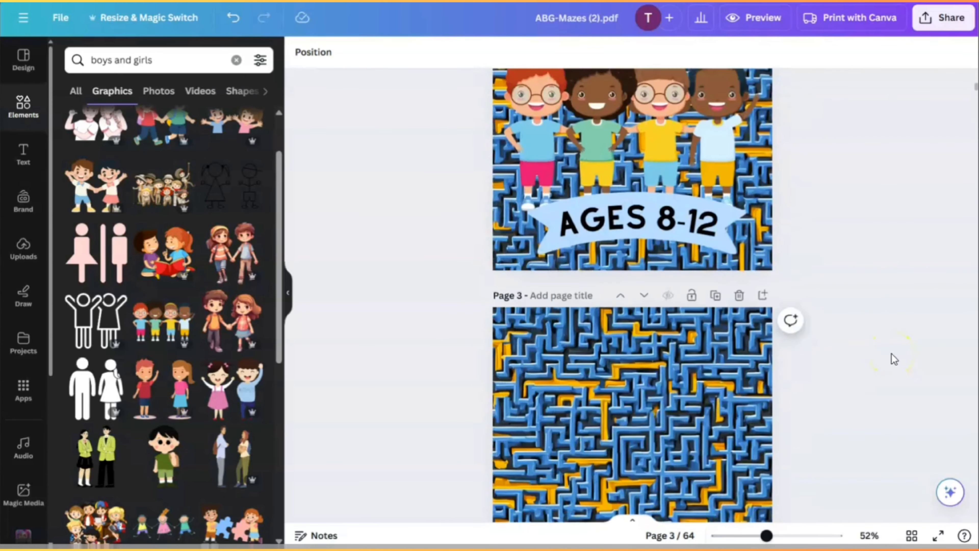
{"action": "scroll", "coordinate": [893, 358], "scroll_direction": "down", "scroll_amount": 4}
{"action": "scroll", "coordinate": [838, 401], "scroll_direction": "down", "scroll_amount": 5}
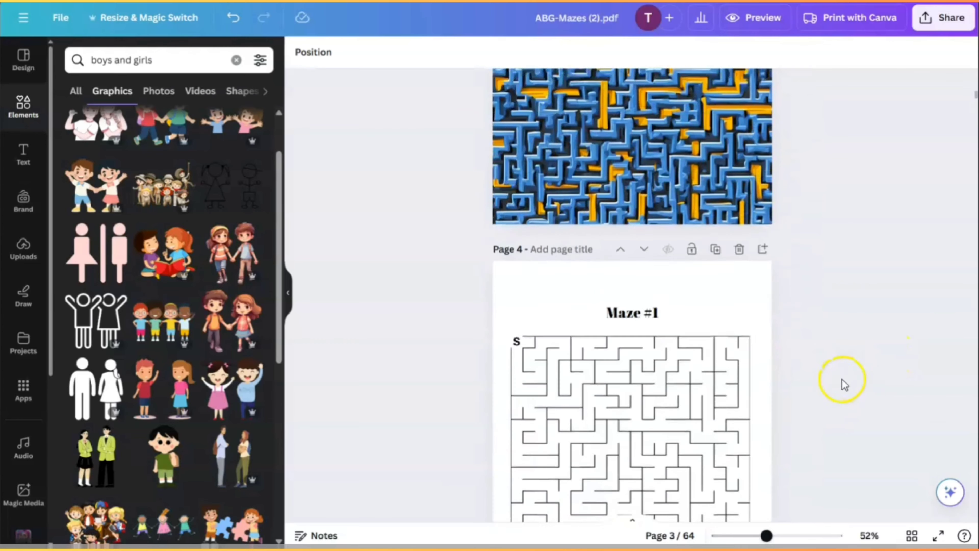
{"action": "scroll", "coordinate": [843, 376], "scroll_direction": "down", "scroll_amount": 5}
{"action": "scroll", "coordinate": [843, 374], "scroll_direction": "up", "scroll_amount": 6}
{"action": "scroll", "coordinate": [828, 366], "scroll_direction": "down", "scroll_amount": 3}
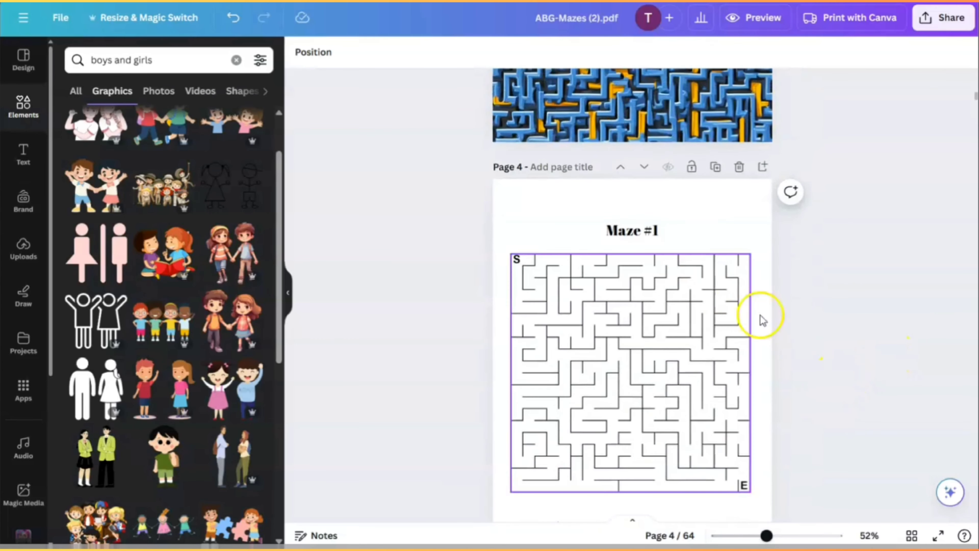
{"action": "left_click", "coordinate": [721, 229]}
{"action": "scroll", "coordinate": [833, 330], "scroll_direction": "up", "scroll_amount": 3}
{"action": "scroll", "coordinate": [833, 330], "scroll_direction": "down", "scroll_amount": 1}
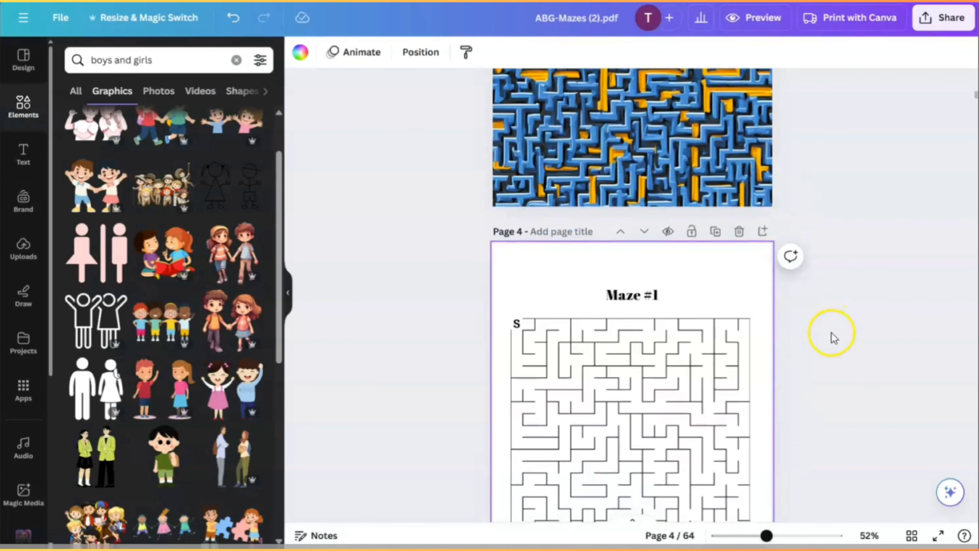
{"action": "scroll", "coordinate": [832, 337], "scroll_direction": "down", "scroll_amount": 5}
{"action": "scroll", "coordinate": [848, 372], "scroll_direction": "up", "scroll_amount": 5}
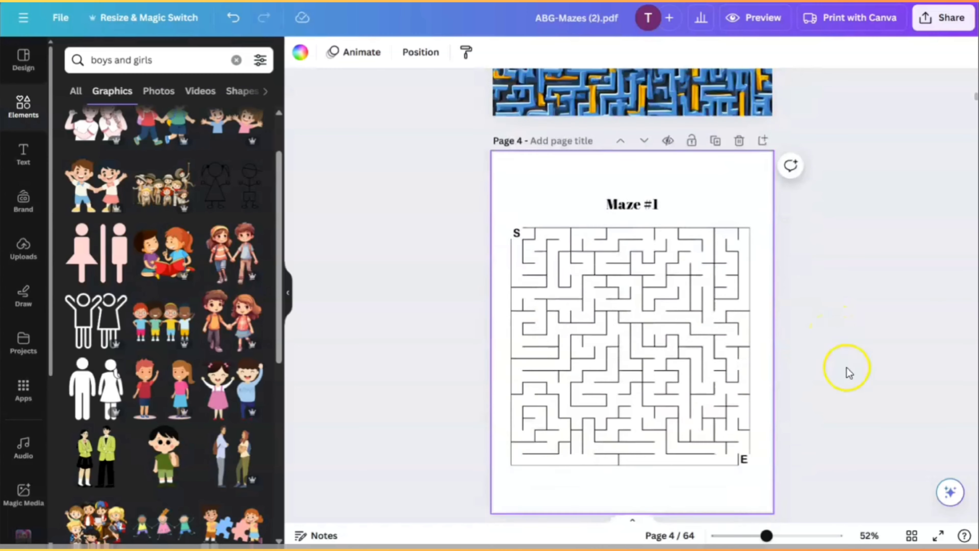
{"action": "scroll", "coordinate": [845, 387], "scroll_direction": "down", "scroll_amount": 3}
{"action": "left_click", "coordinate": [524, 133]}
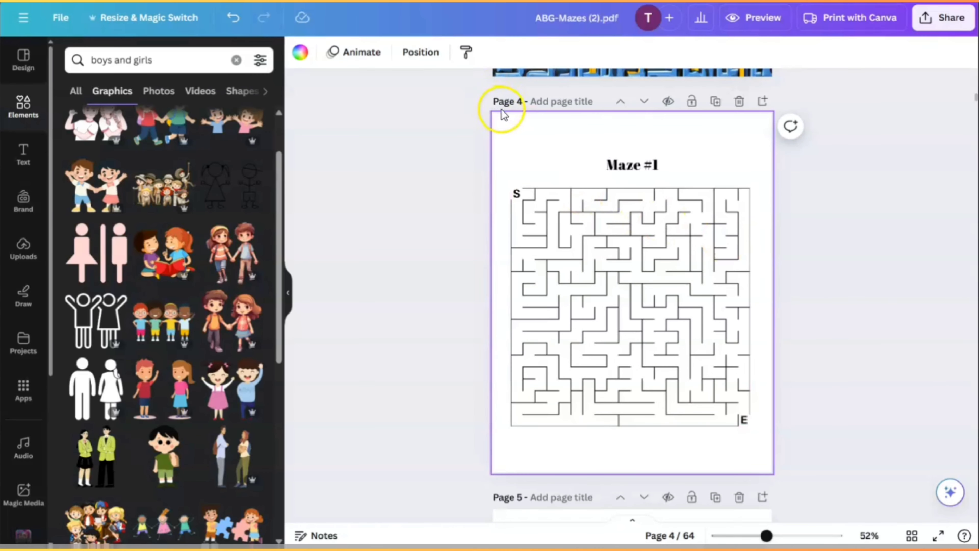
{"action": "scroll", "coordinate": [508, 104], "scroll_direction": "down", "scroll_amount": 8}
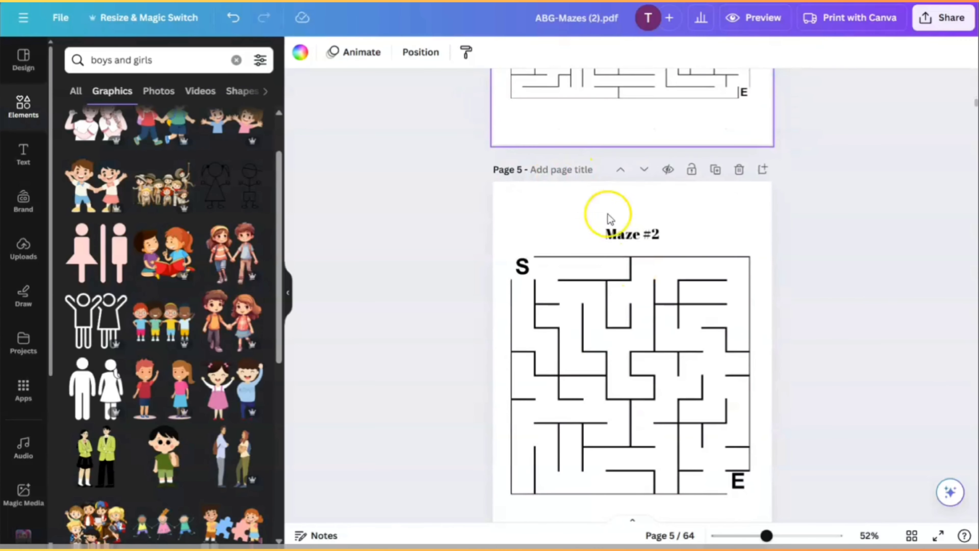
{"action": "scroll", "coordinate": [833, 393], "scroll_direction": "up", "scroll_amount": 10}
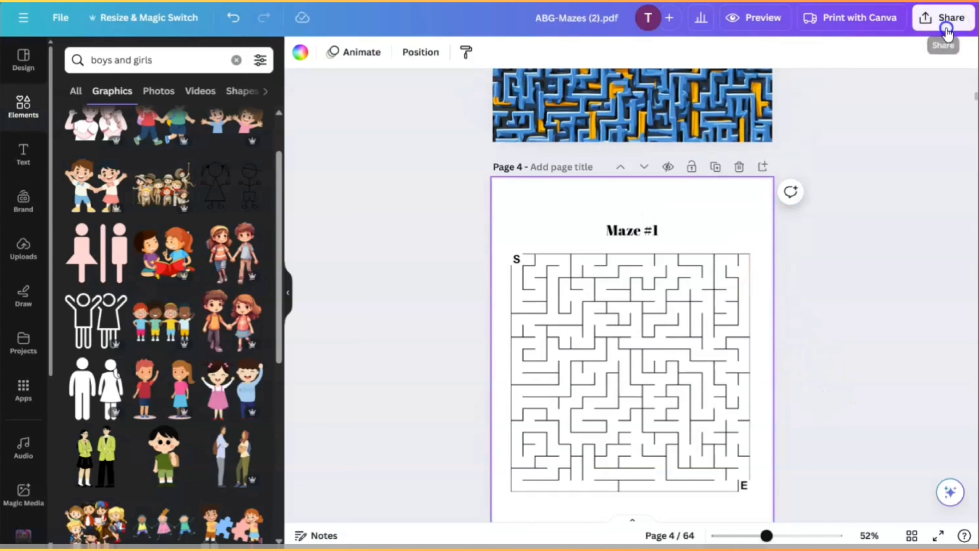
Step: Download only page 4, the Maze #1 page, as a PNG image
{"action": "left_click", "coordinate": [947, 31]}
{"action": "left_click", "coordinate": [774, 349]}
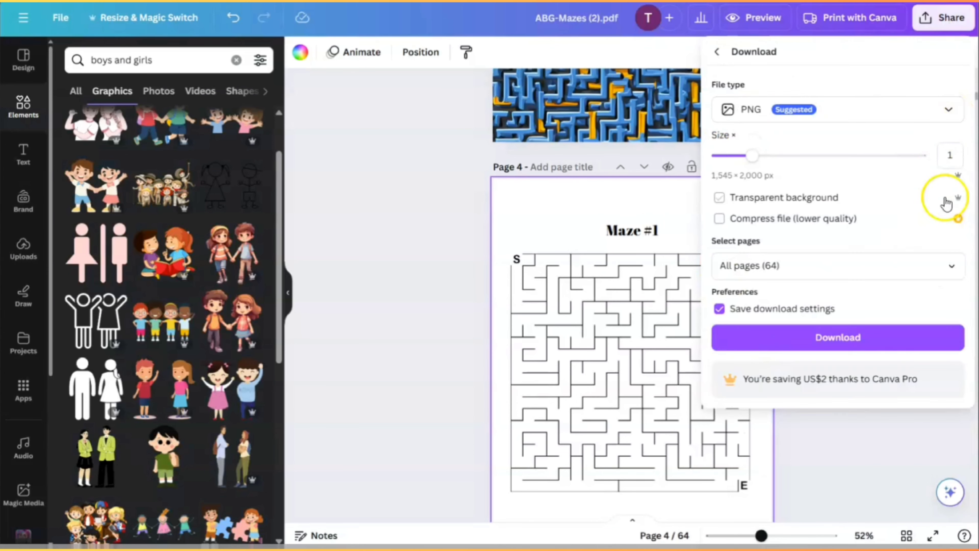
{"action": "left_click", "coordinate": [952, 268]}
{"action": "left_click", "coordinate": [940, 305]}
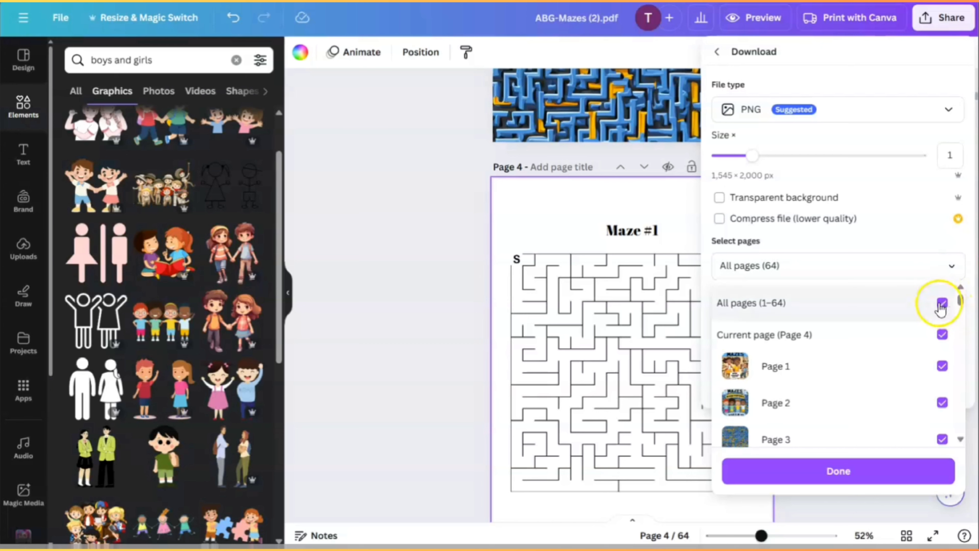
{"action": "left_click", "coordinate": [709, 336]}
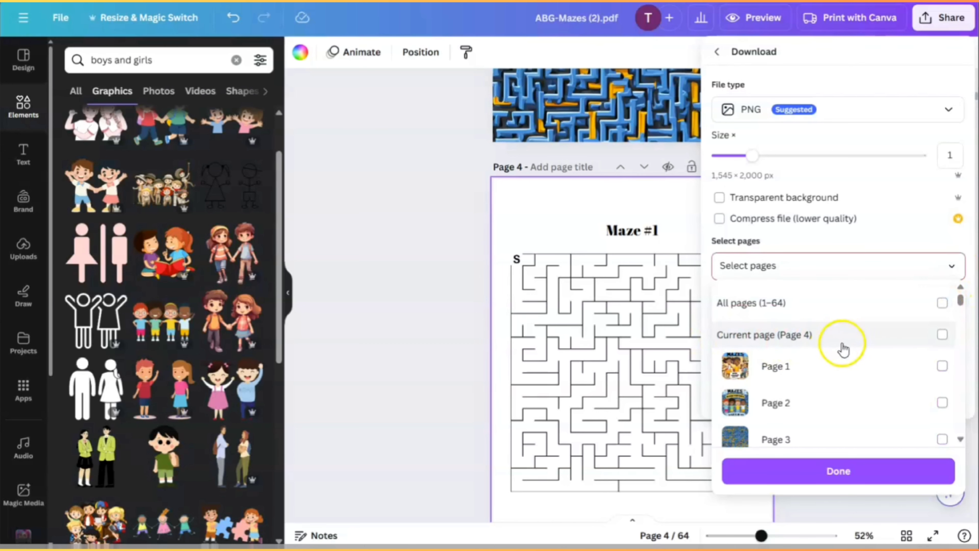
{"action": "left_click", "coordinate": [839, 466]}
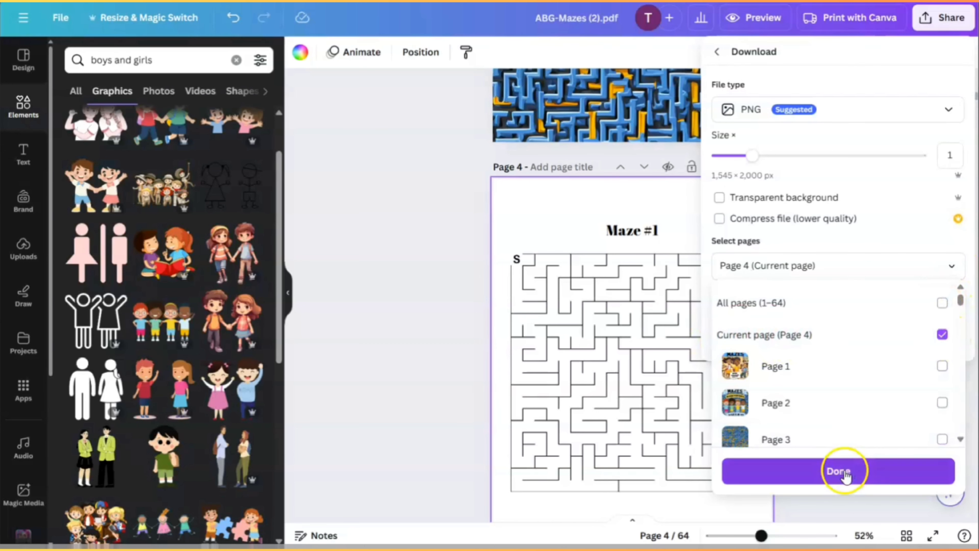
{"action": "left_click", "coordinate": [840, 339]}
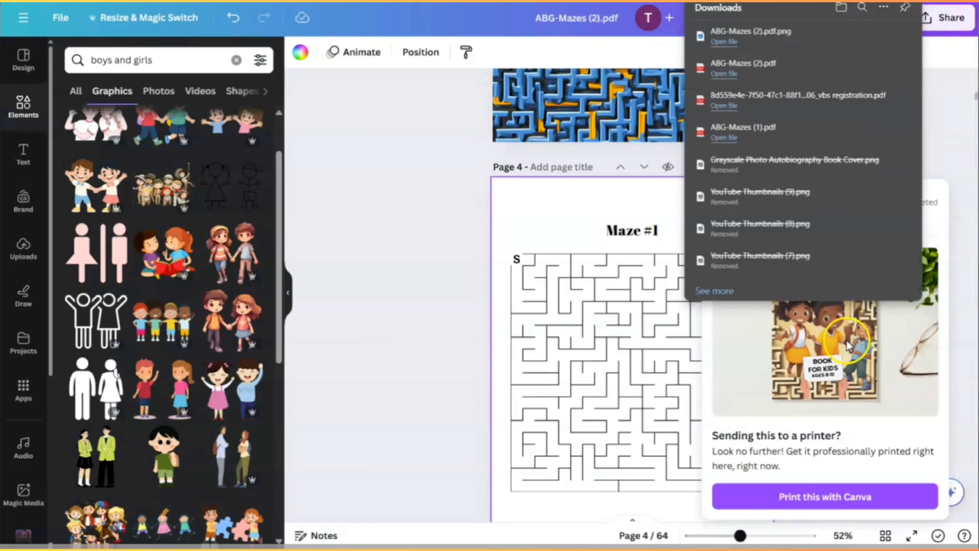
{"action": "left_click", "coordinate": [409, 204]}
Step: Download only page 5, the Maze #2 page, as a PNG image, leaving page 4 out of the page selection
{"action": "scroll", "coordinate": [776, 345], "scroll_direction": "down", "scroll_amount": 10}
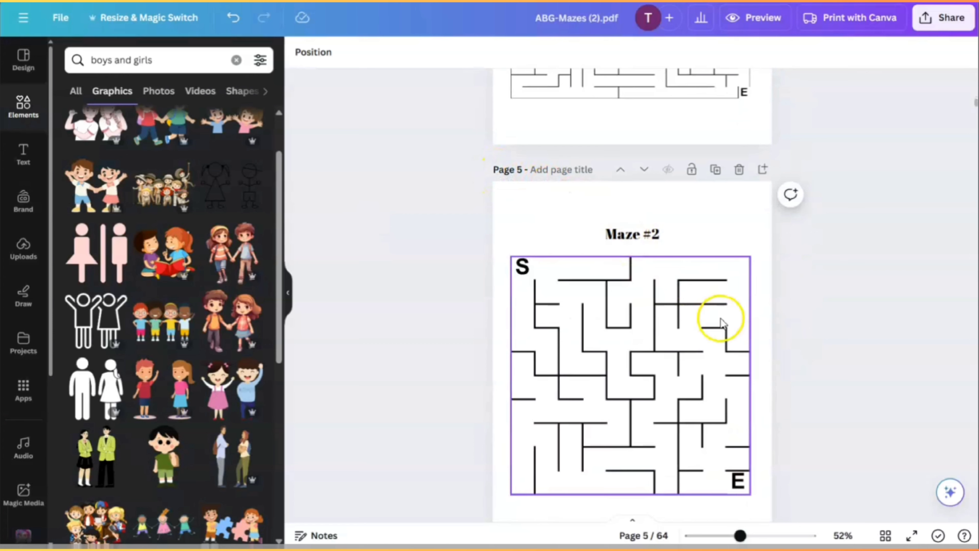
{"action": "left_click", "coordinate": [951, 19]}
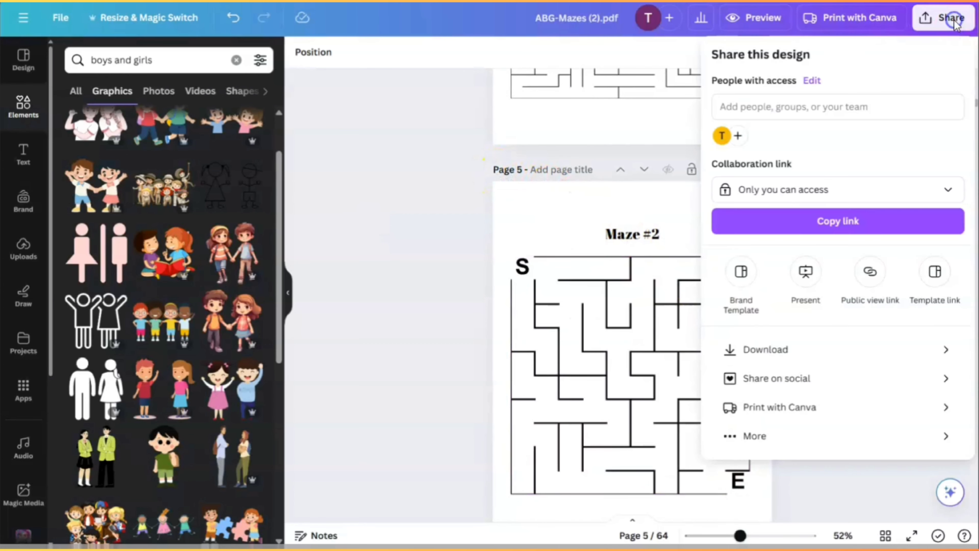
{"action": "left_click", "coordinate": [764, 348]}
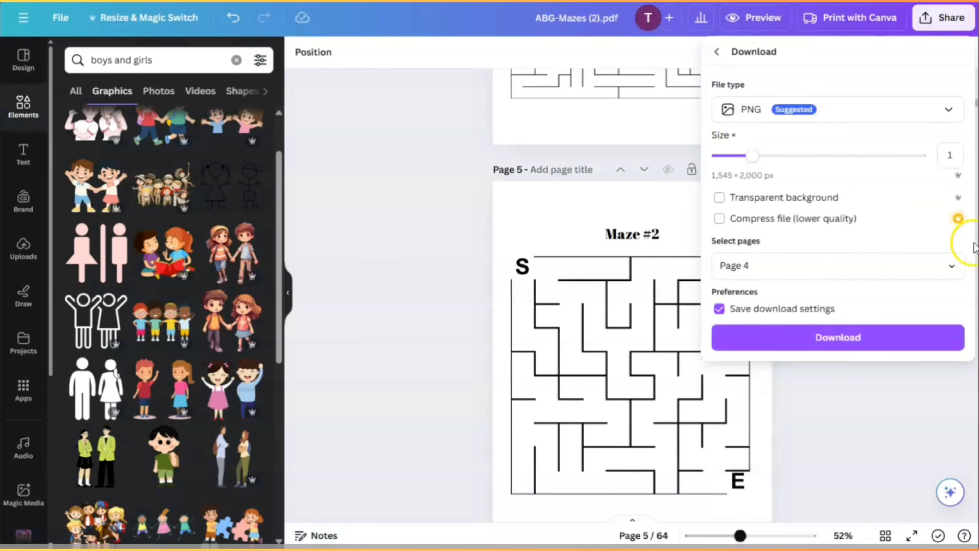
{"action": "left_click", "coordinate": [950, 268]}
{"action": "left_click", "coordinate": [942, 336]}
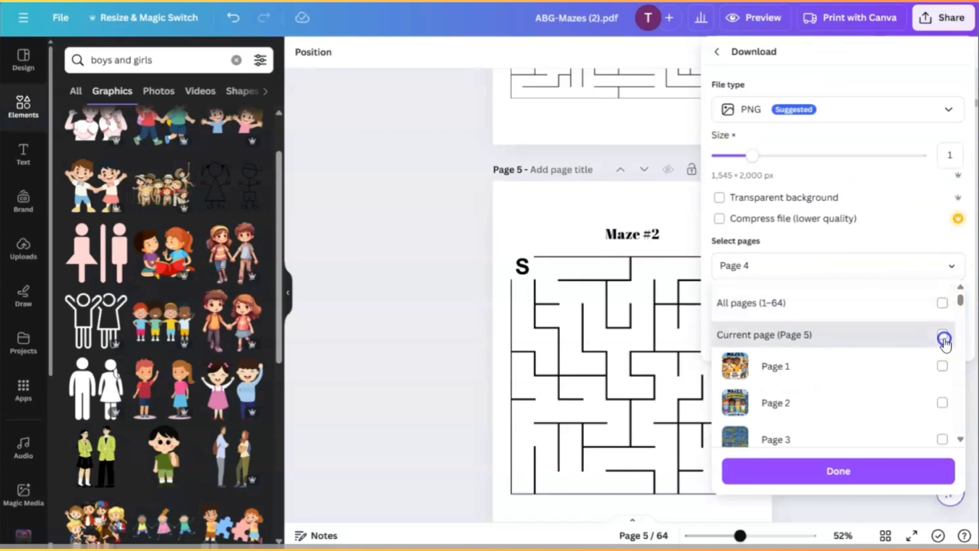
{"action": "left_click", "coordinate": [875, 478]}
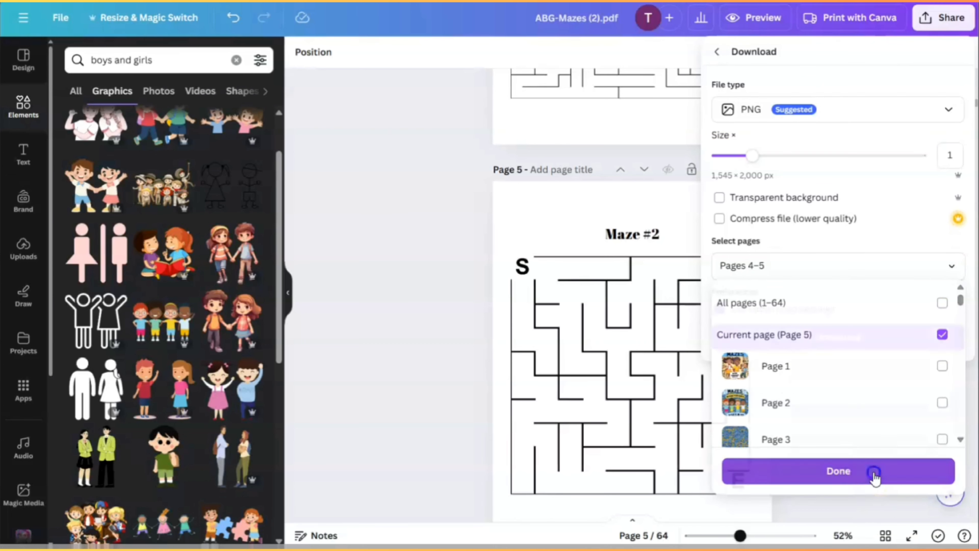
{"action": "left_click", "coordinate": [852, 264]}
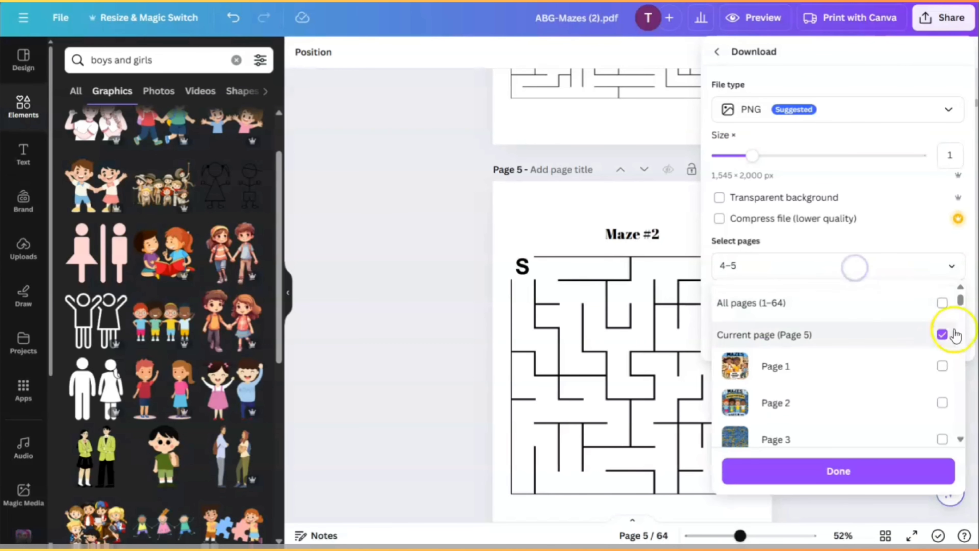
{"action": "left_click", "coordinate": [942, 301]}
{"action": "left_click", "coordinate": [942, 302]}
{"action": "left_click", "coordinate": [941, 334]}
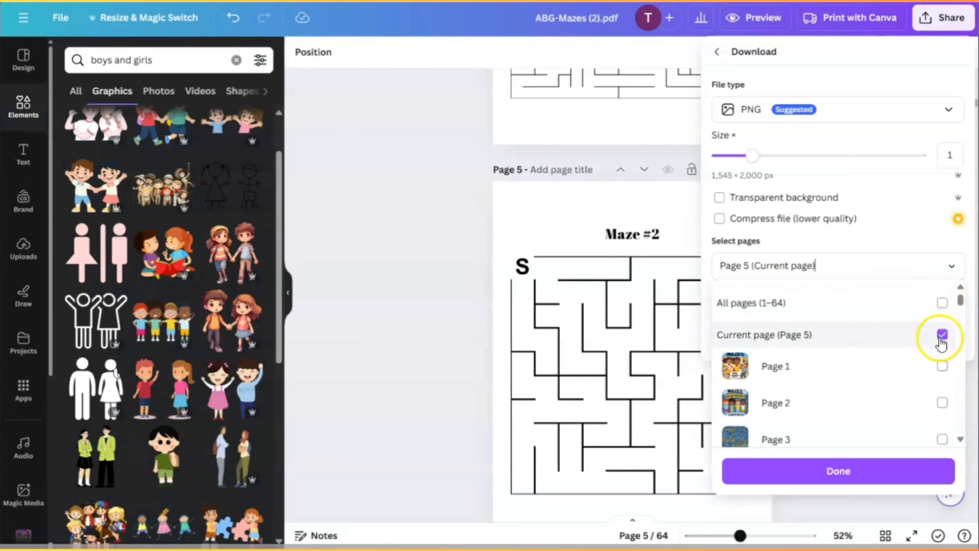
{"action": "left_click", "coordinate": [836, 468]}
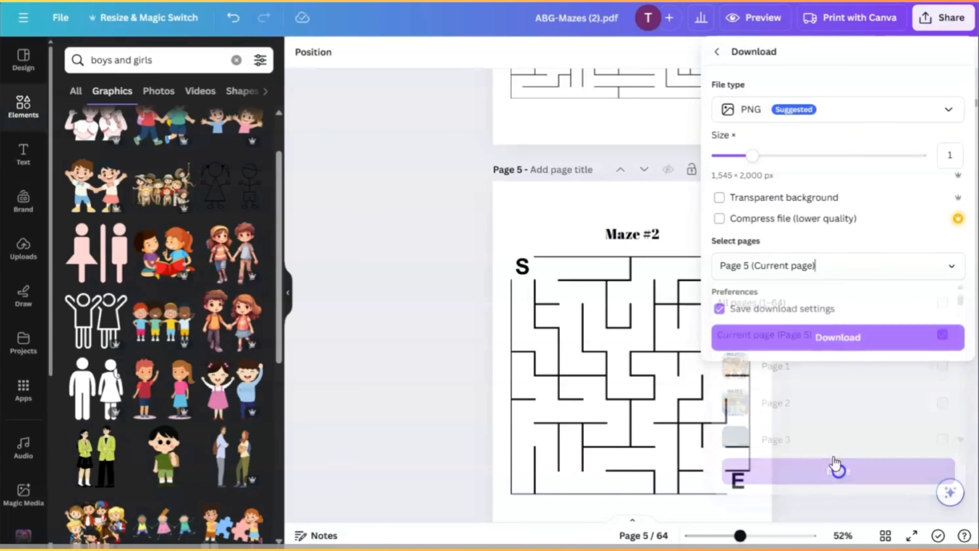
{"action": "left_click", "coordinate": [851, 338]}
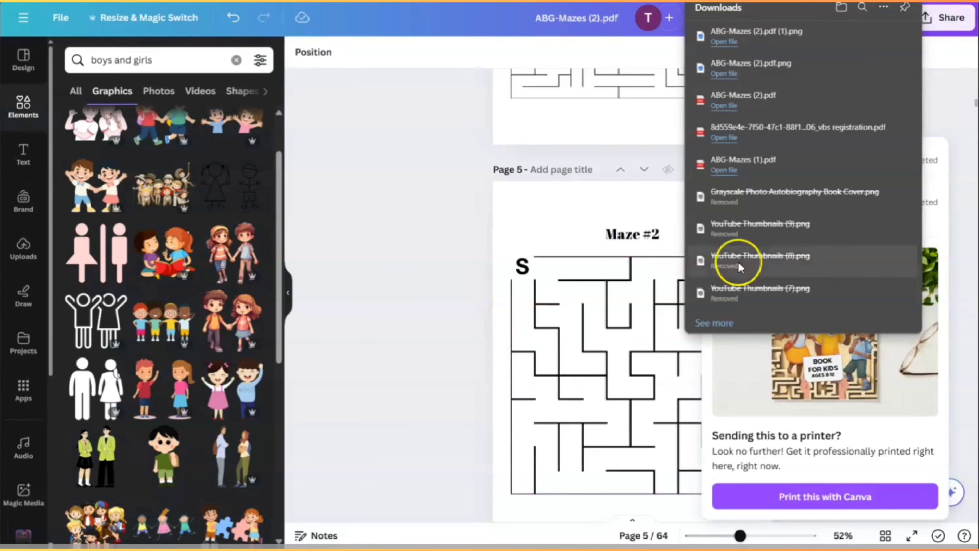
{"action": "left_click", "coordinate": [355, 243]}
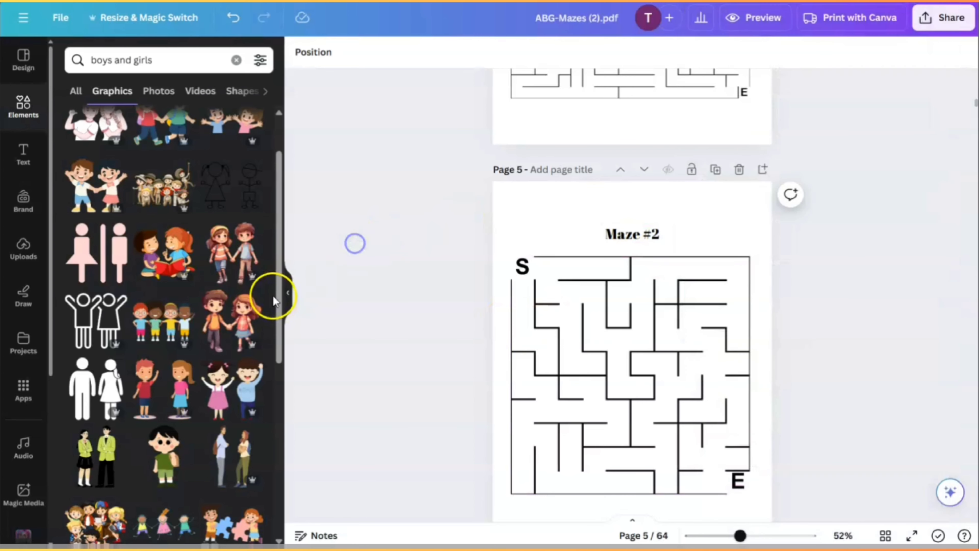
Step: Upload the two downloaded maze page PNG images to the image uploads
{"action": "left_click", "coordinate": [14, 257]}
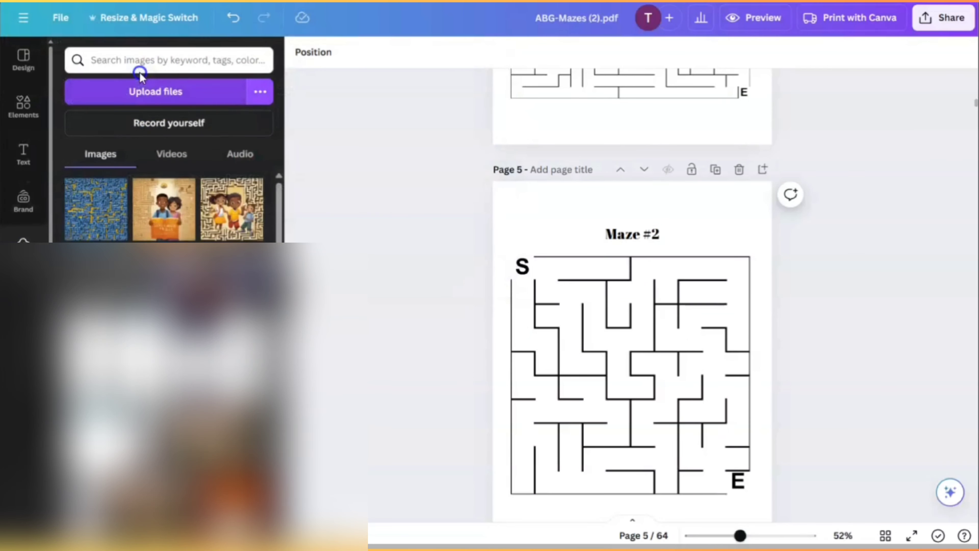
{"action": "left_click", "coordinate": [158, 92]}
{"action": "left_click", "coordinate": [453, 242]}
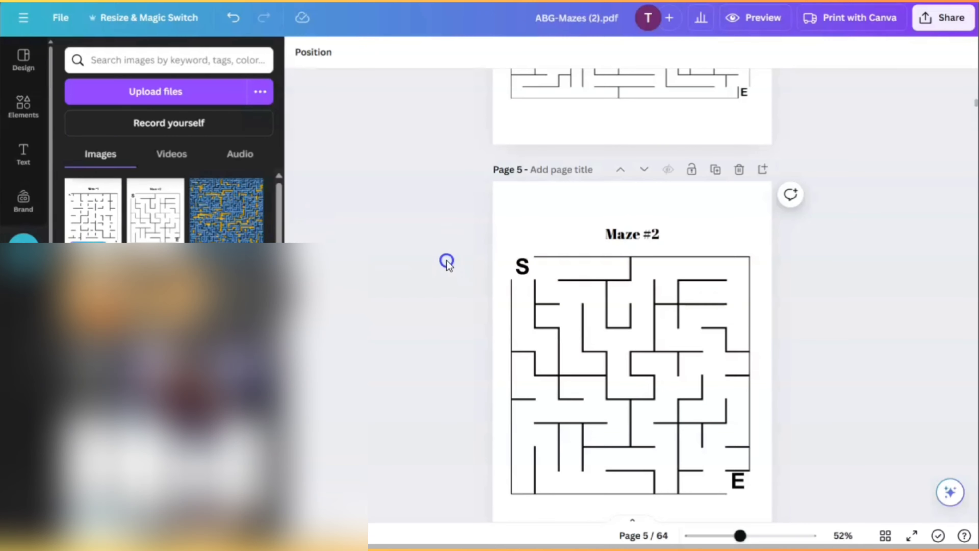
Step: Place the uploaded Maze #1 and Maze #2 images on page 3 and shrink them, Maze #1 upper right and Maze #2 lower left
{"action": "scroll", "coordinate": [768, 339], "scroll_direction": "up", "scroll_amount": 20}
{"action": "scroll", "coordinate": [769, 357], "scroll_direction": "down", "scroll_amount": 3}
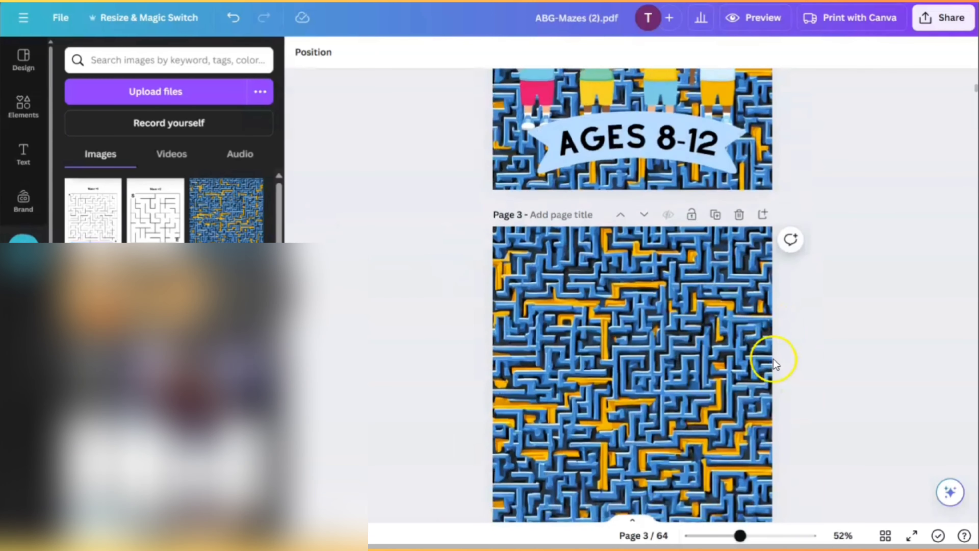
{"action": "left_click", "coordinate": [676, 299]}
{"action": "left_click", "coordinate": [161, 222]}
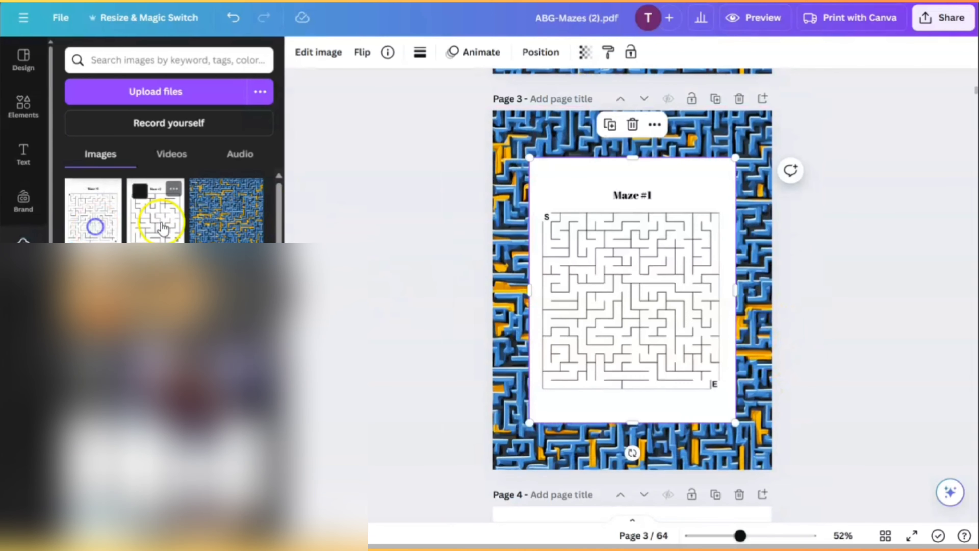
{"action": "left_click", "coordinate": [285, 293]}
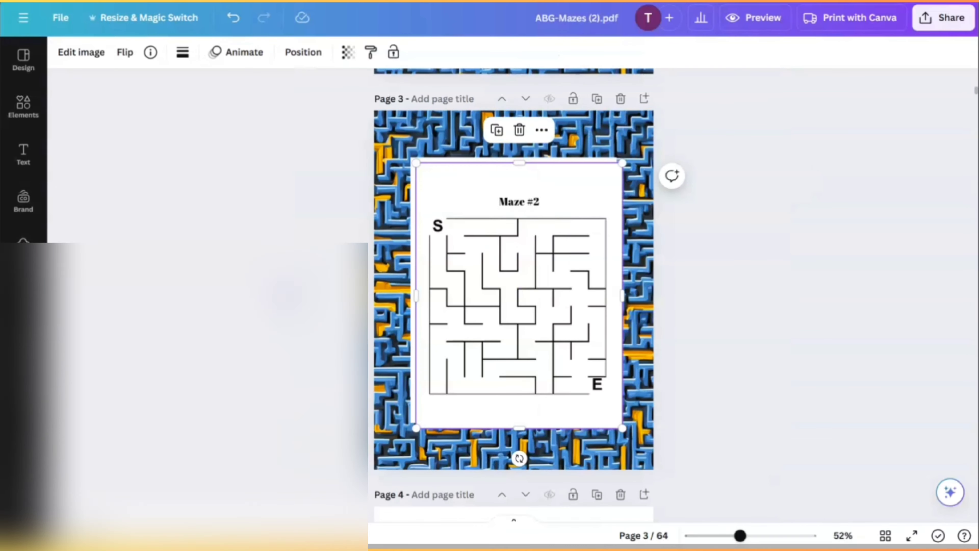
{"action": "left_click_drag", "start_coordinate": [625, 173], "coordinate": [490, 287]}
{"action": "left_click", "coordinate": [604, 178]}
{"action": "mouse_move", "coordinate": [614, 159]}
{"action": "left_mouse_down"}
{"action": "mouse_move", "coordinate": [573, 235]}
{"action": "mouse_move", "coordinate": [497, 277]}
{"action": "mouse_move", "coordinate": [549, 197]}
{"action": "mouse_move", "coordinate": [591, 196]}
{"action": "mouse_move", "coordinate": [606, 171]}
{"action": "mouse_move", "coordinate": [599, 159]}
{"action": "left_mouse_up"}
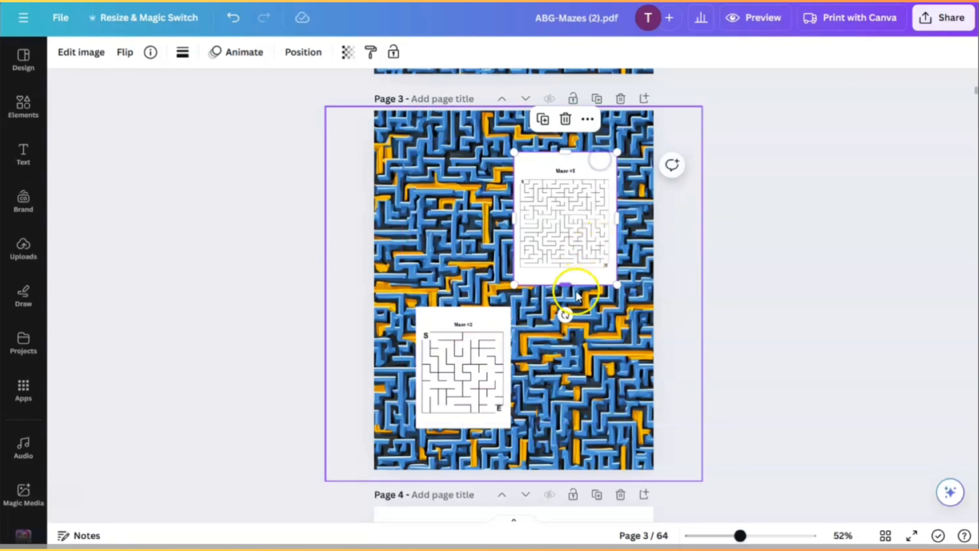
Step: Tilt the Maze #1 image slightly clockwise, then enlarge the Maze #2 image, tilt it counterclockwise and position it so the two images meet
{"action": "left_click_drag", "start_coordinate": [565, 314], "coordinate": [542, 311]}
{"action": "left_click_drag", "start_coordinate": [448, 369], "coordinate": [462, 323]}
{"action": "left_click_drag", "start_coordinate": [430, 380], "coordinate": [408, 412]}
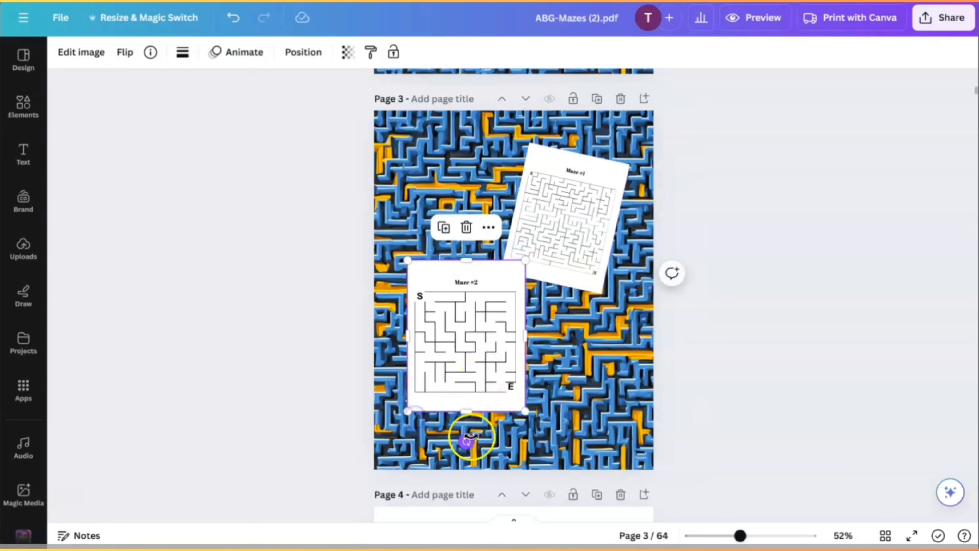
{"action": "left_click_drag", "start_coordinate": [465, 438], "coordinate": [547, 469]}
{"action": "mouse_move", "coordinate": [475, 324]}
{"action": "left_mouse_down"}
{"action": "mouse_move", "coordinate": [509, 321]}
{"action": "mouse_move", "coordinate": [488, 322]}
{"action": "left_mouse_up"}
{"action": "left_click", "coordinate": [767, 380]}
Step: Enlarge the tilted Maze #1 image and nudge it so it overlaps the upper corner of the Maze #2 image
{"action": "left_click", "coordinate": [569, 159]}
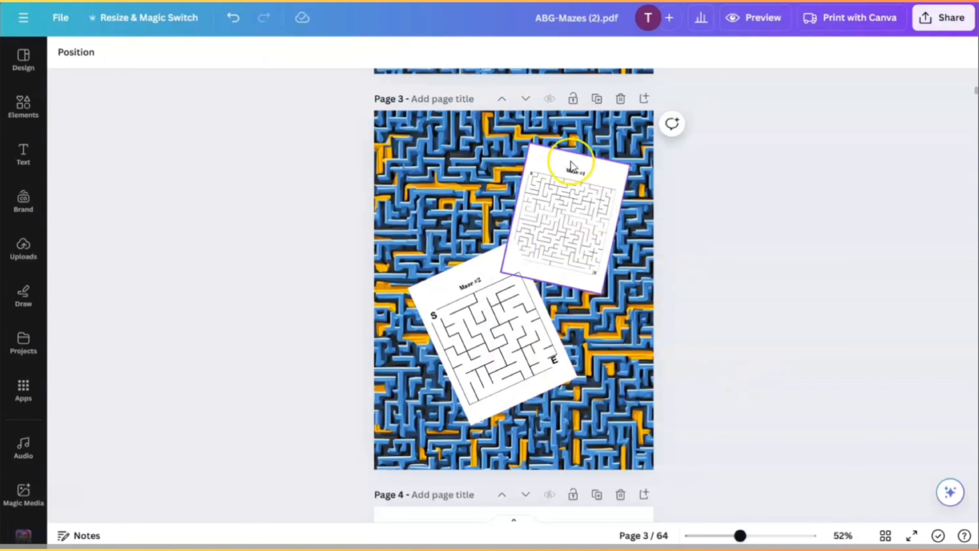
{"action": "left_click_drag", "start_coordinate": [500, 273], "coordinate": [482, 295]}
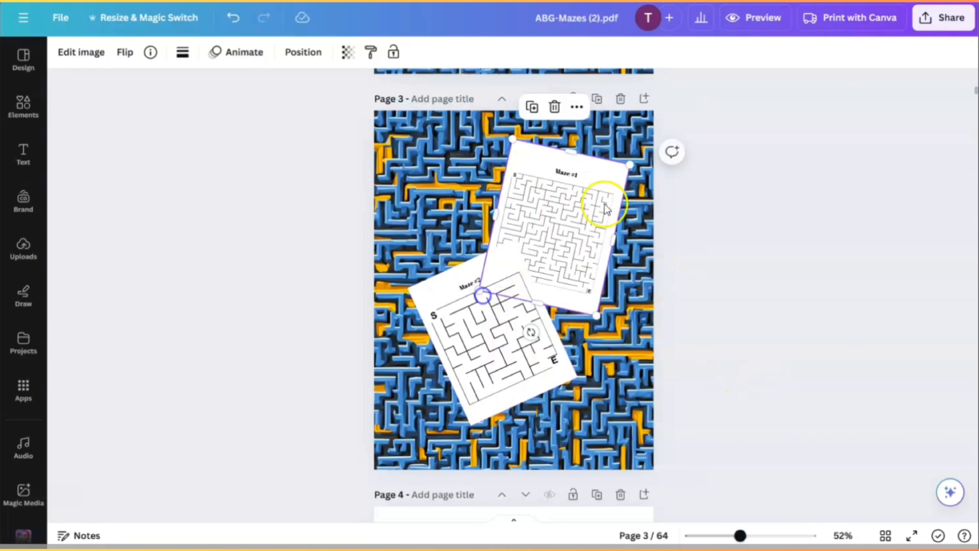
{"action": "left_click_drag", "start_coordinate": [595, 219], "coordinate": [594, 216]}
{"action": "left_click", "coordinate": [591, 211]}
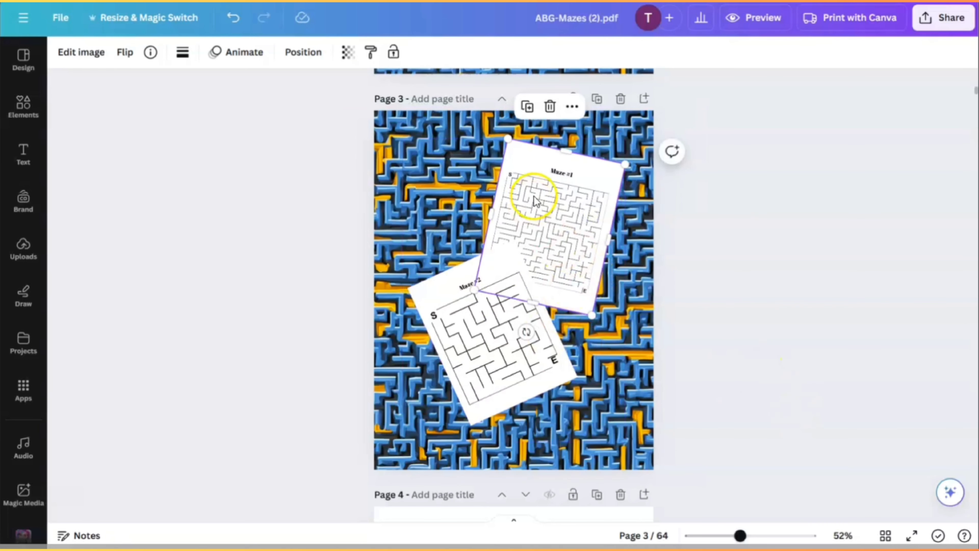
Step: Apply the Angled shadow effect to both the Maze #1 and Maze #2 images on page 3
{"action": "left_click", "coordinate": [79, 53]}
{"action": "scroll", "coordinate": [135, 355], "scroll_direction": "down", "scroll_amount": 2}
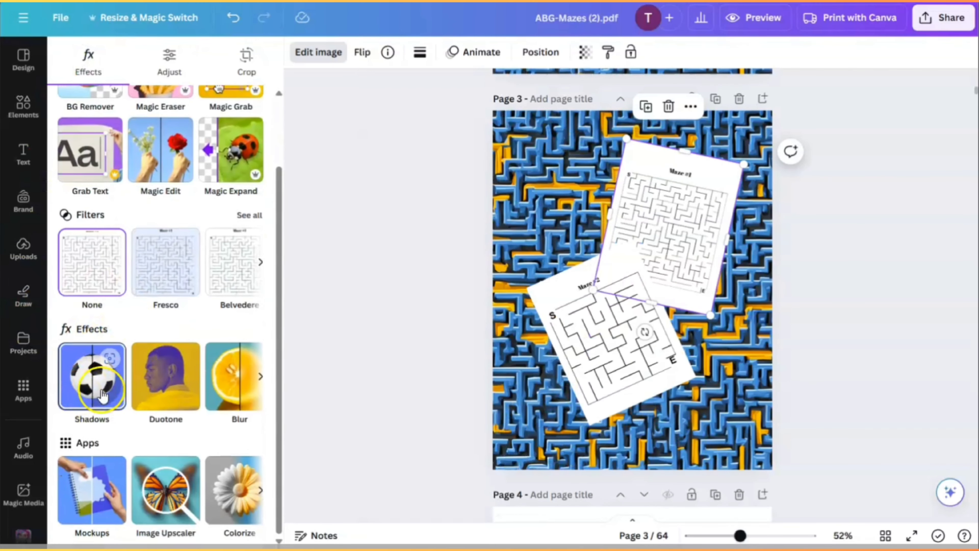
{"action": "left_click", "coordinate": [99, 394]}
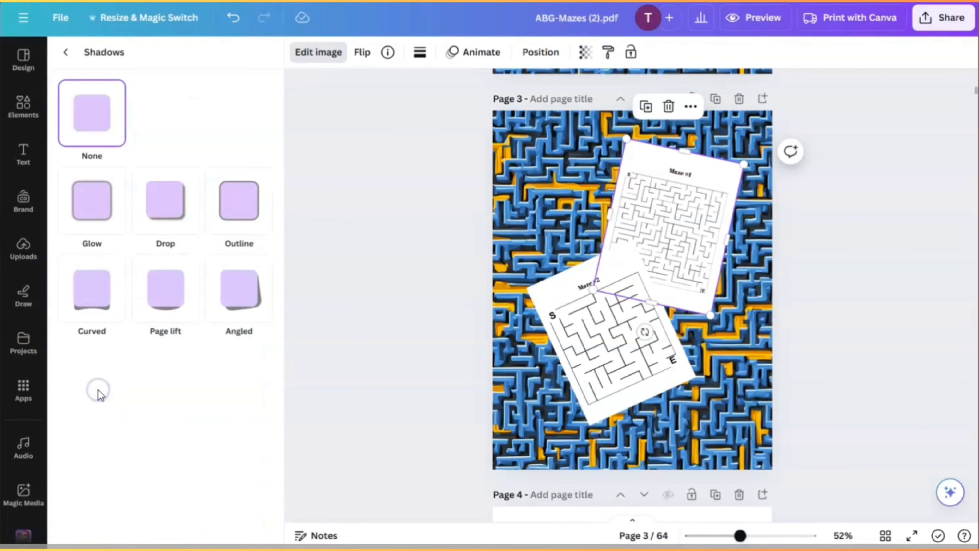
{"action": "left_click", "coordinate": [236, 301]}
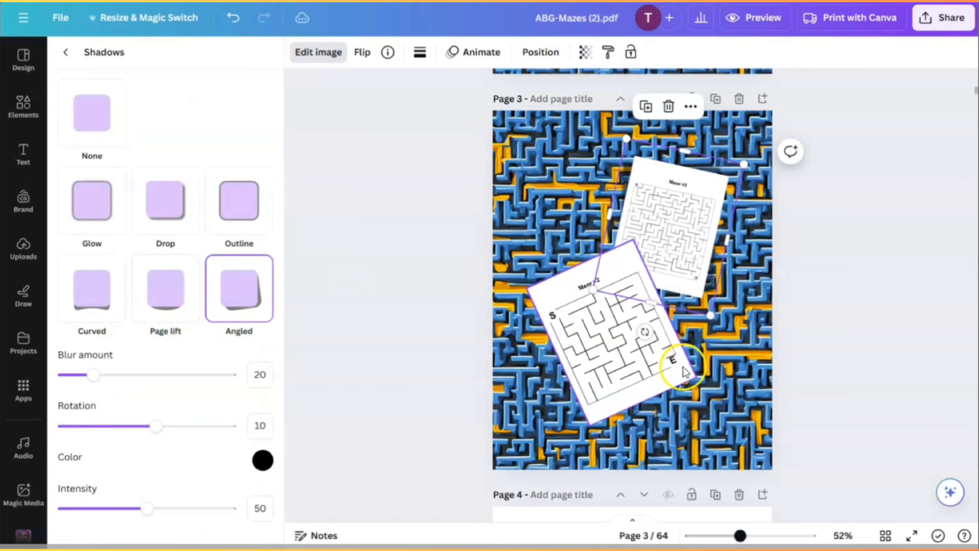
{"action": "left_click", "coordinate": [638, 369]}
{"action": "left_click", "coordinate": [243, 300]}
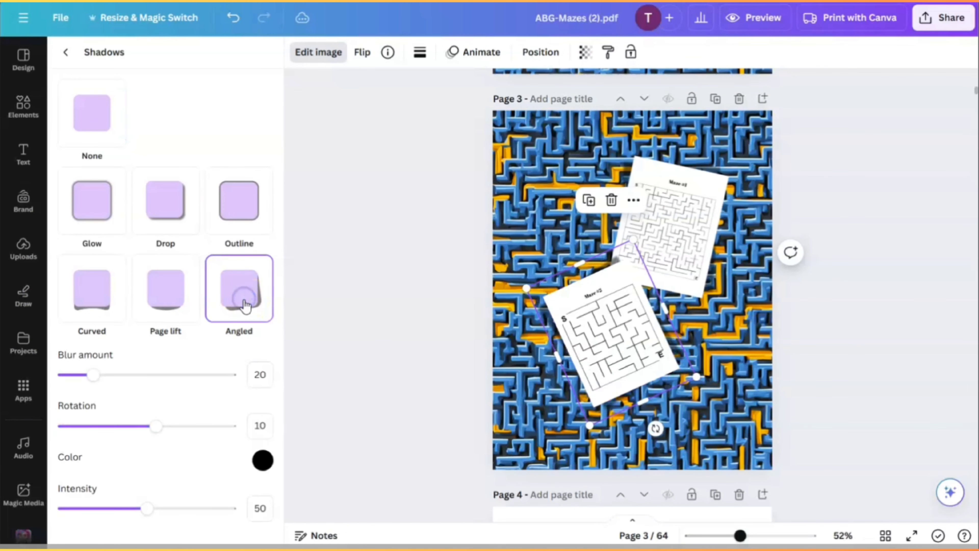
Step: Enlarge both shadowed maze images and reposition them as an overlapping pair in the middle of page 3
{"action": "left_click_drag", "start_coordinate": [527, 289], "coordinate": [445, 258]}
{"action": "left_click_drag", "start_coordinate": [605, 315], "coordinate": [637, 333]}
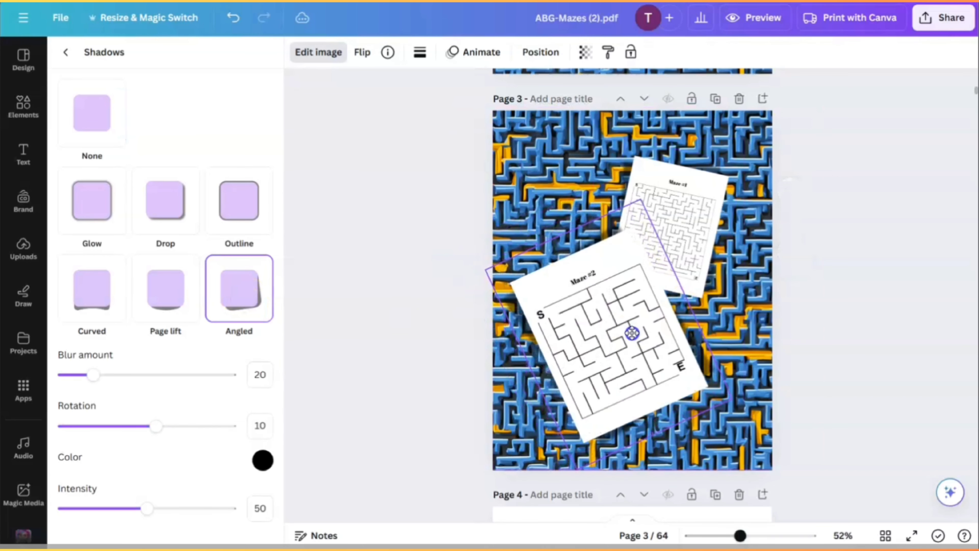
{"action": "left_click", "coordinate": [695, 203]}
{"action": "left_click_drag", "start_coordinate": [634, 157], "coordinate": [605, 94]}
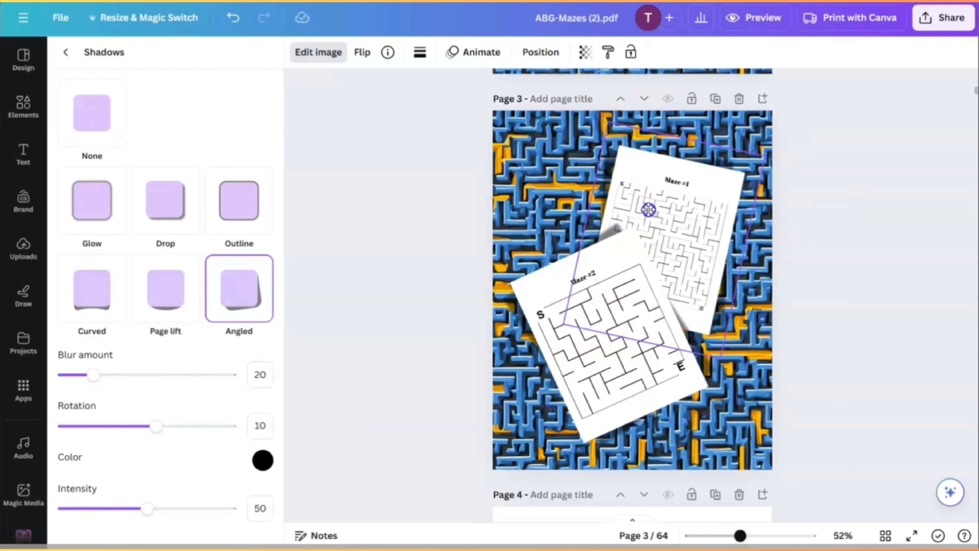
{"action": "left_click", "coordinate": [893, 386]}
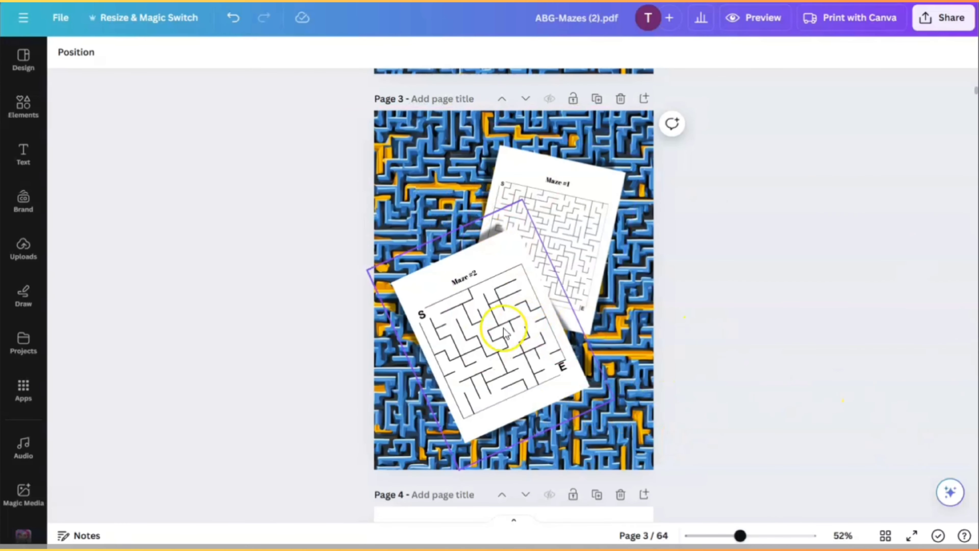
Step: Check the sample maze page against its neighbouring pages and show the whole book in grid view
{"action": "scroll", "coordinate": [911, 400], "scroll_direction": "down", "scroll_amount": 5}
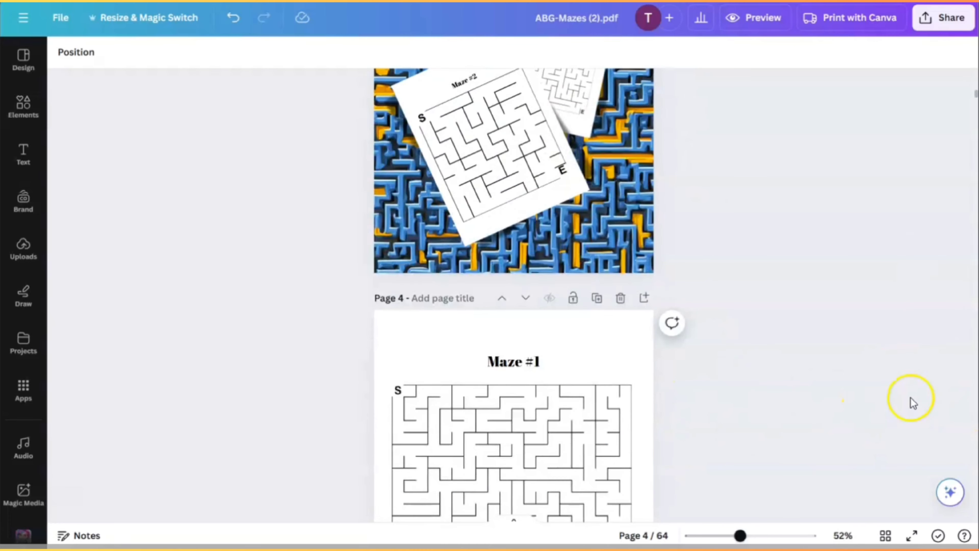
{"action": "scroll", "coordinate": [907, 400], "scroll_direction": "up", "scroll_amount": 8}
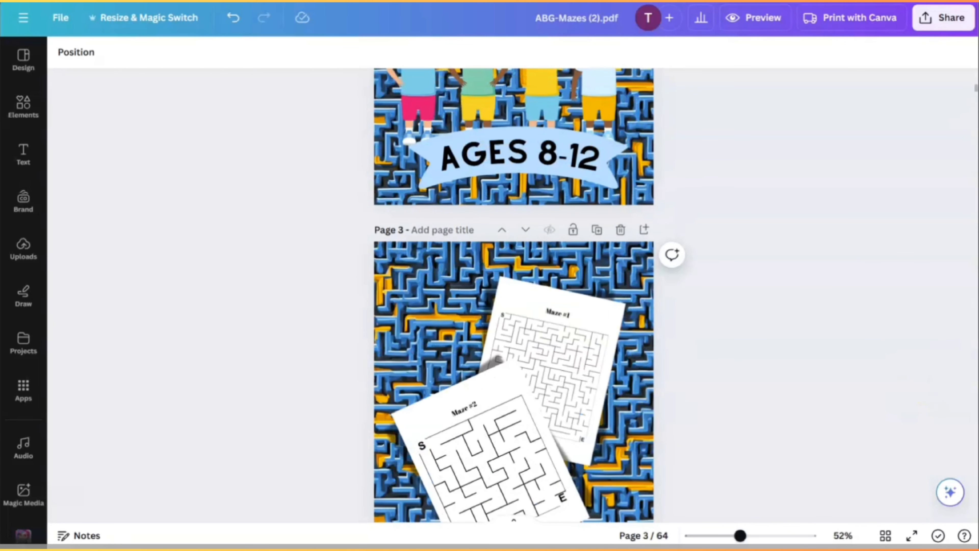
{"action": "left_click", "coordinate": [886, 535]}
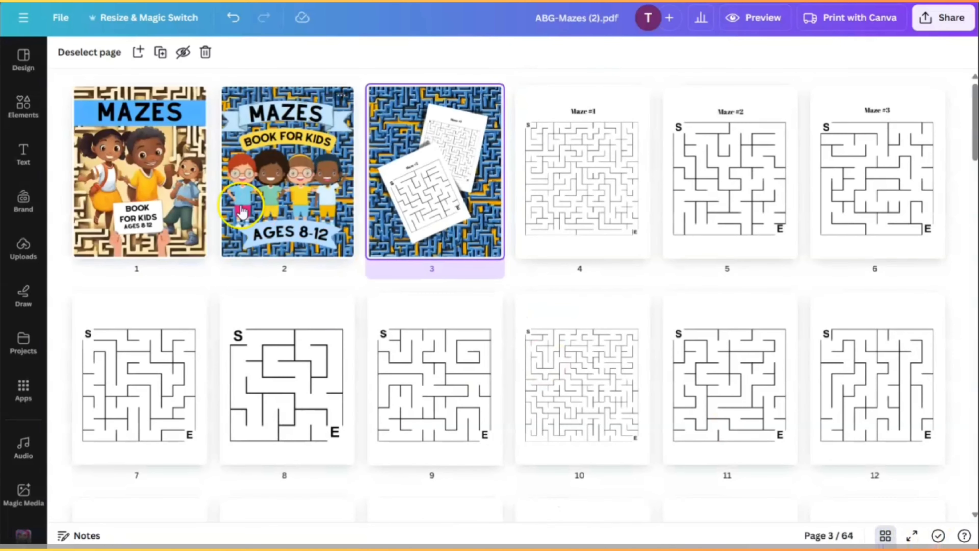